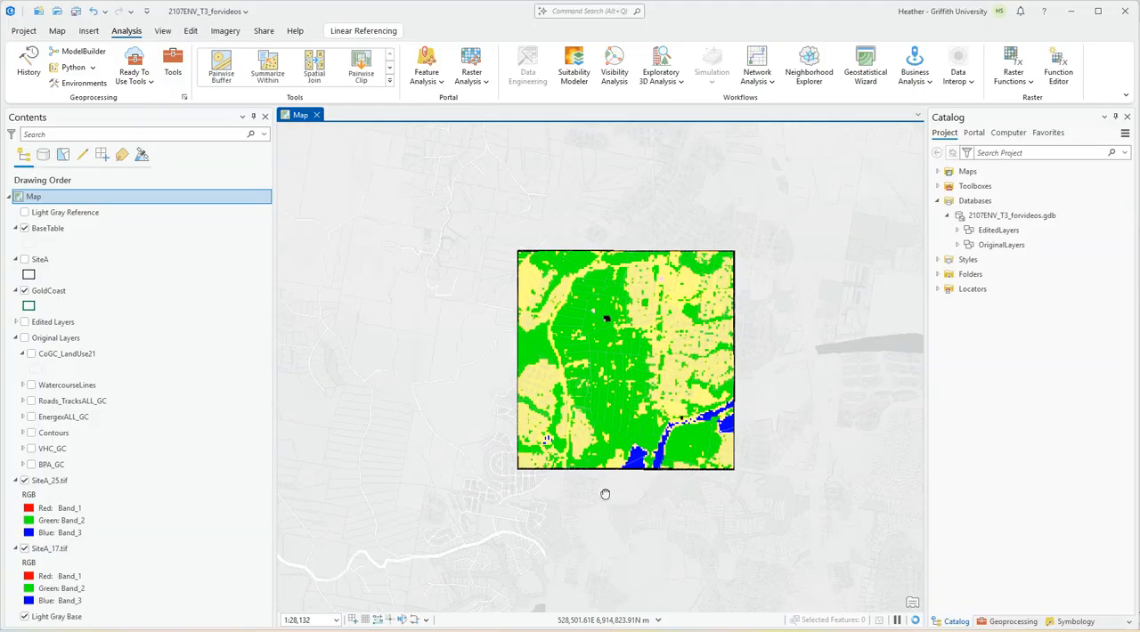
Search the geoprocessing tools for "raster to polygon" and open the Raster to Polygon tool.
{"action": "scroll", "coordinate": [598, 428], "scroll_direction": "up", "scroll_amount": 2}
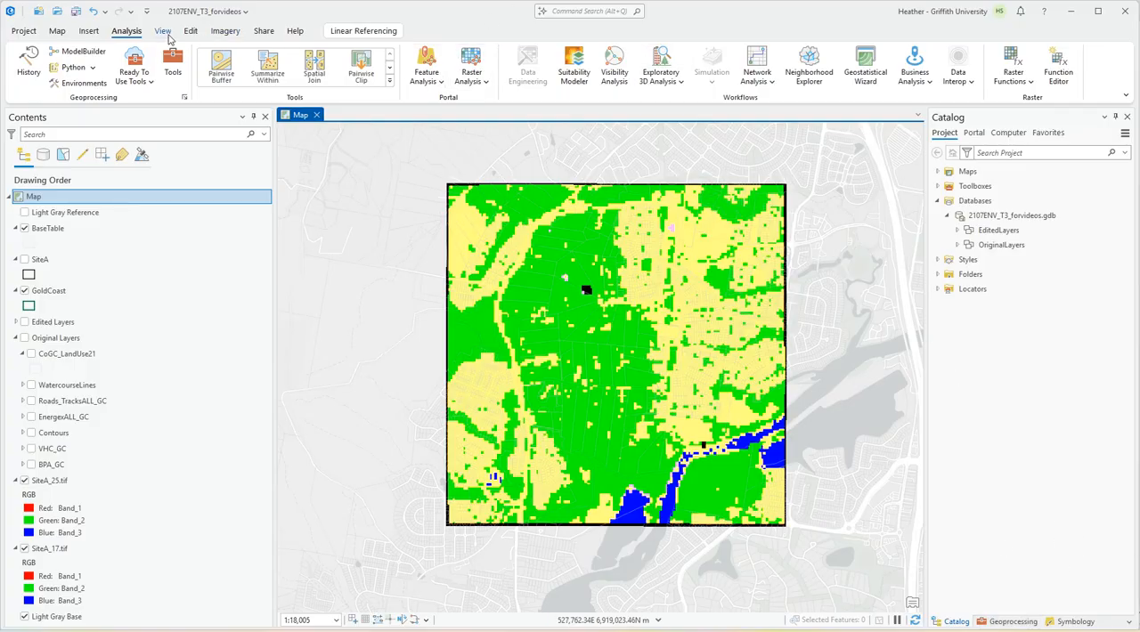
{"action": "left_click", "coordinate": [172, 67]}
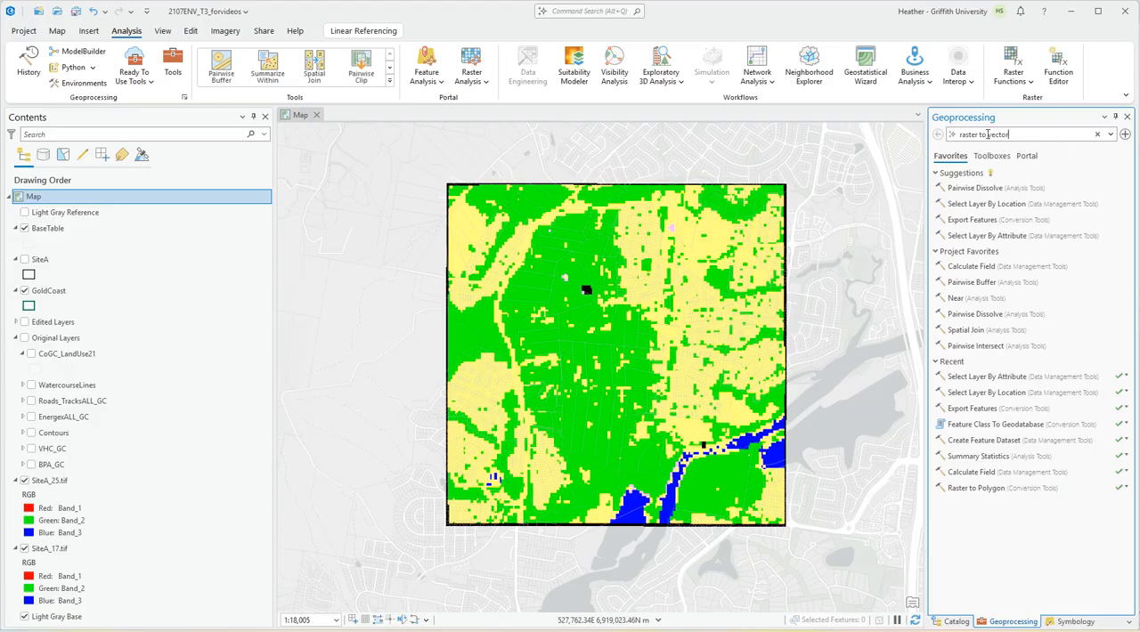
{"action": "left_click_drag", "start_coordinate": [987, 135], "coordinate": [1046, 136]}
{"action": "key", "text": "BackSpace"}
{"action": "type", "text": "poly"}
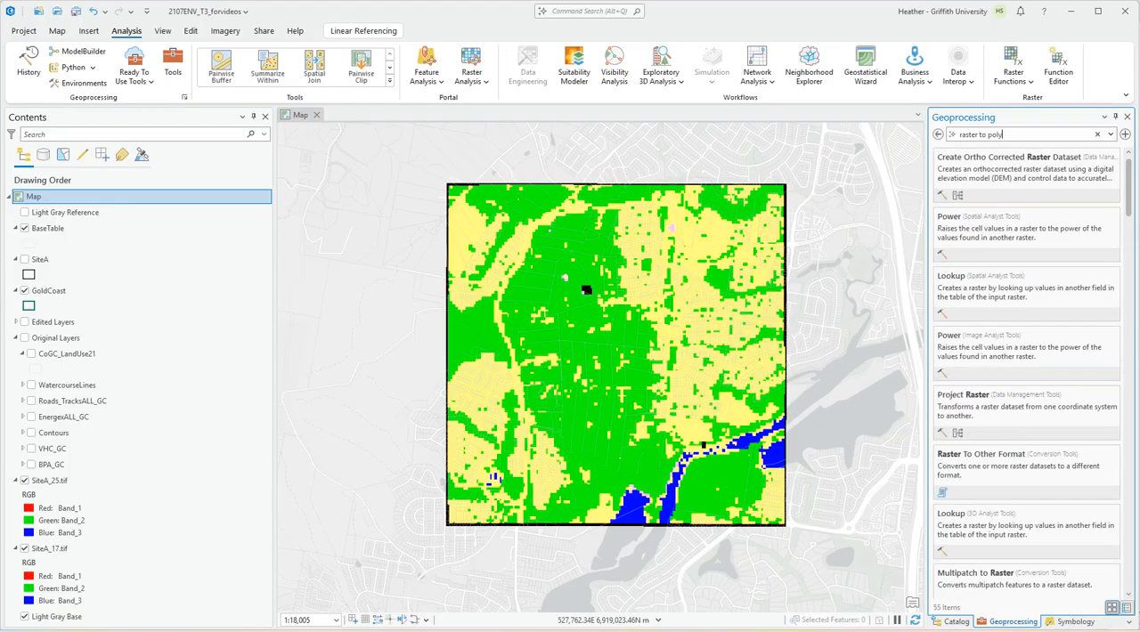
{"action": "type", "text": "gon"}
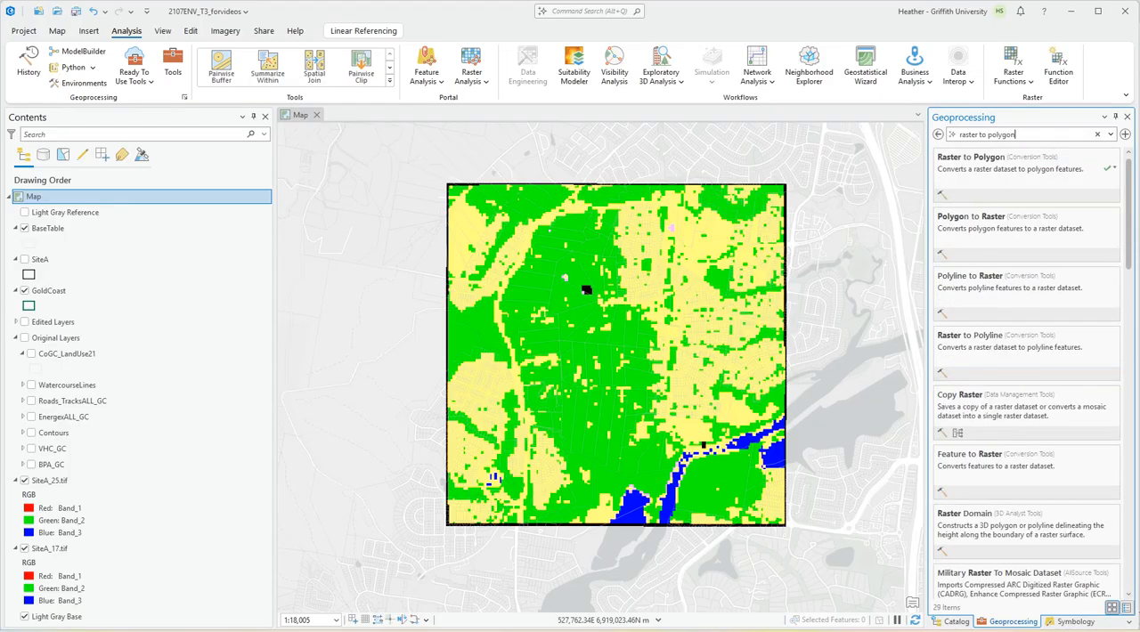
{"action": "left_click", "coordinate": [973, 164]}
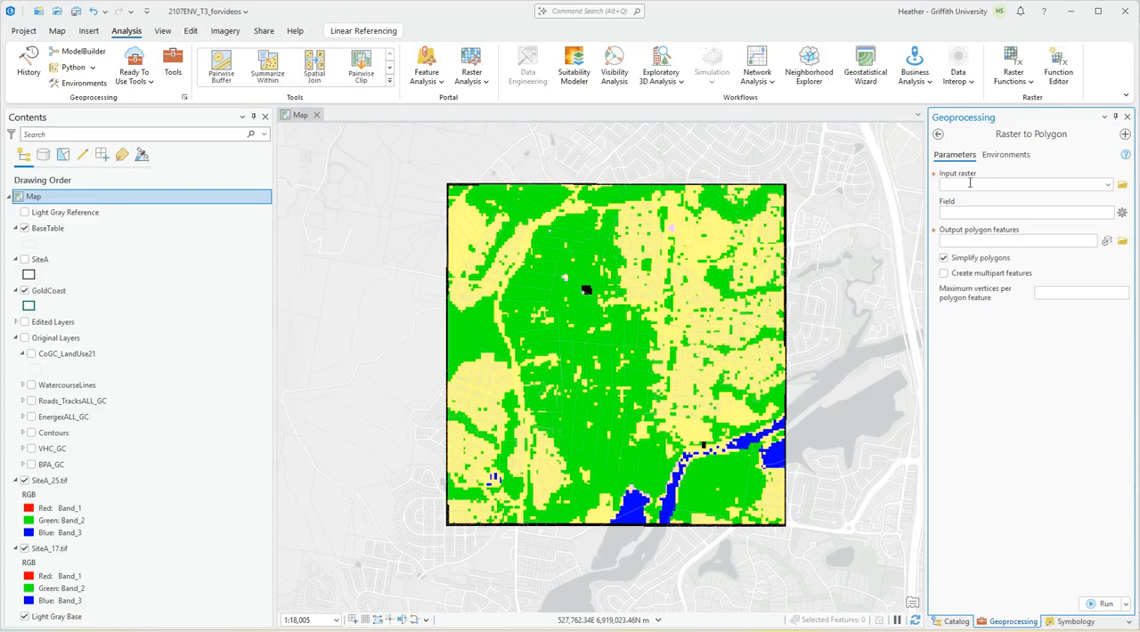
Widen the tool pane and set SiteA_17.tif as the input raster, with Value as the field.
{"action": "left_click_drag", "start_coordinate": [927, 283], "coordinate": [836, 288]}
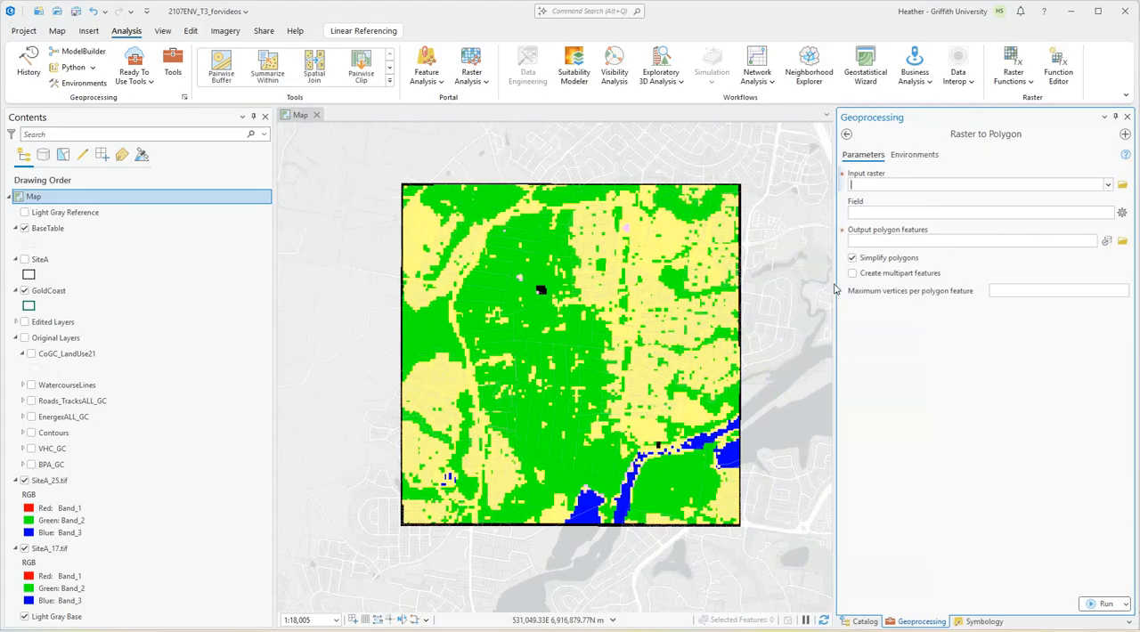
{"action": "left_click", "coordinate": [1108, 185]}
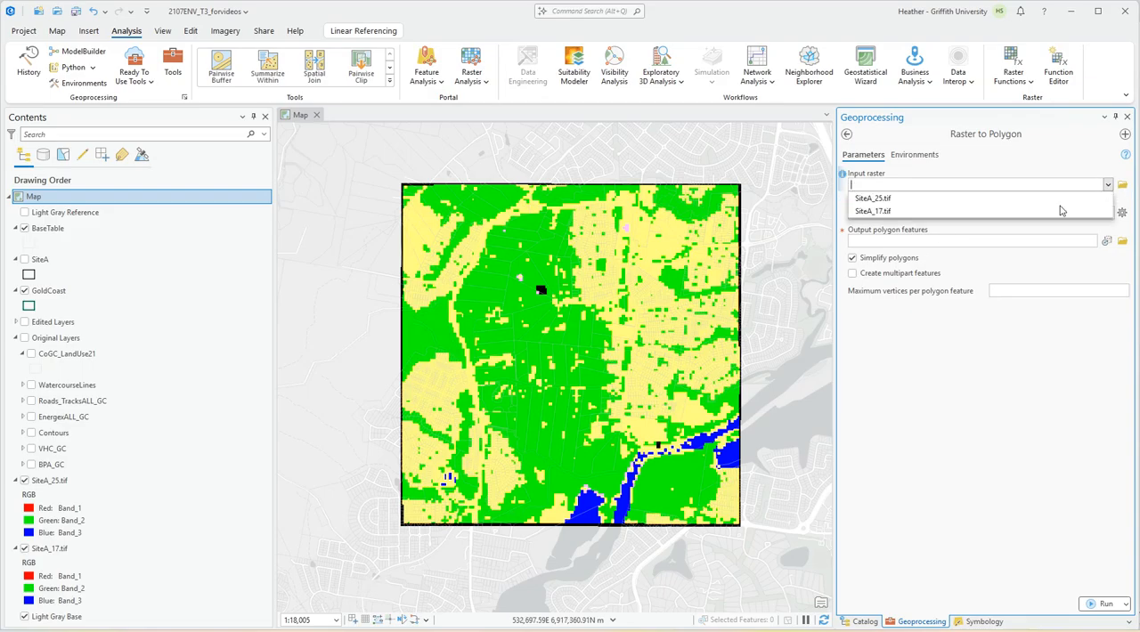
{"action": "left_click", "coordinate": [895, 209]}
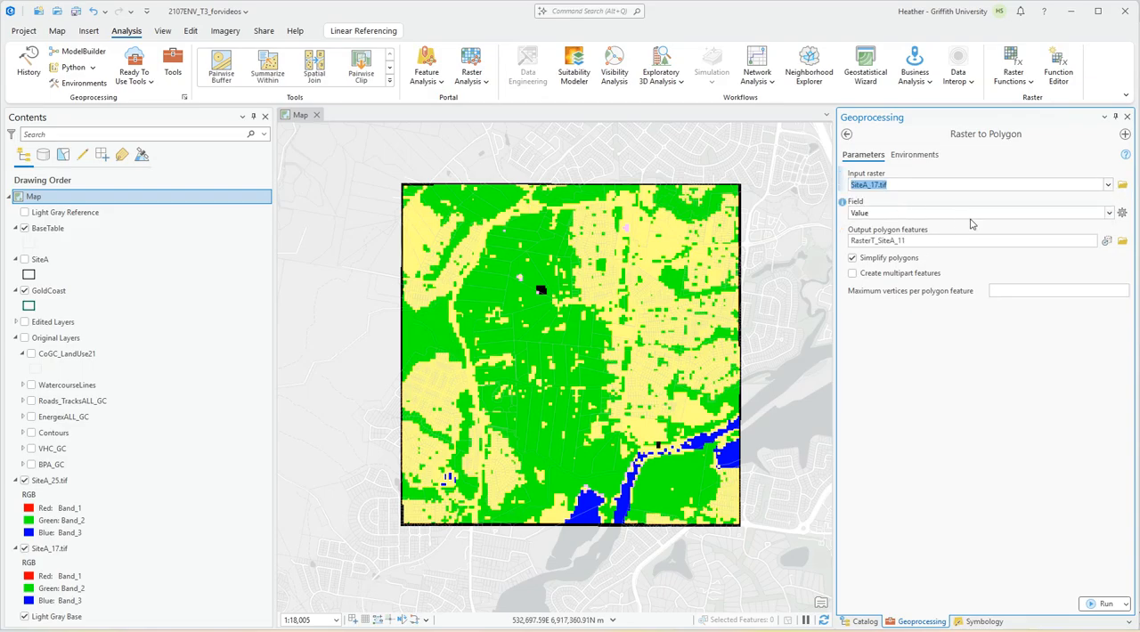
{"action": "left_click", "coordinate": [1109, 214]}
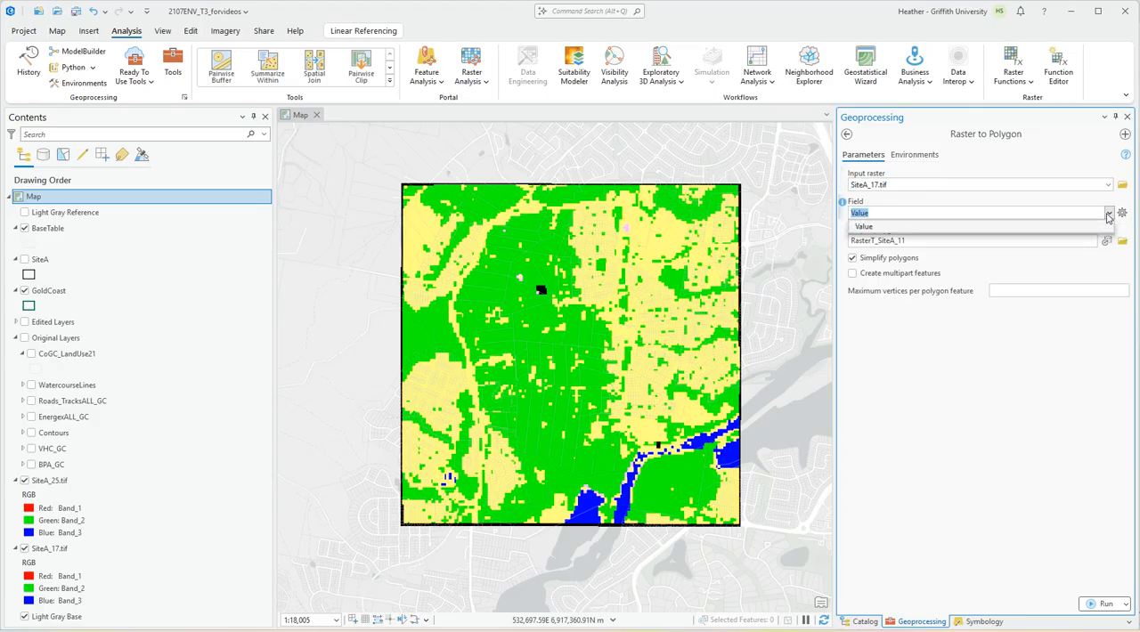
{"action": "left_click", "coordinate": [1109, 215]}
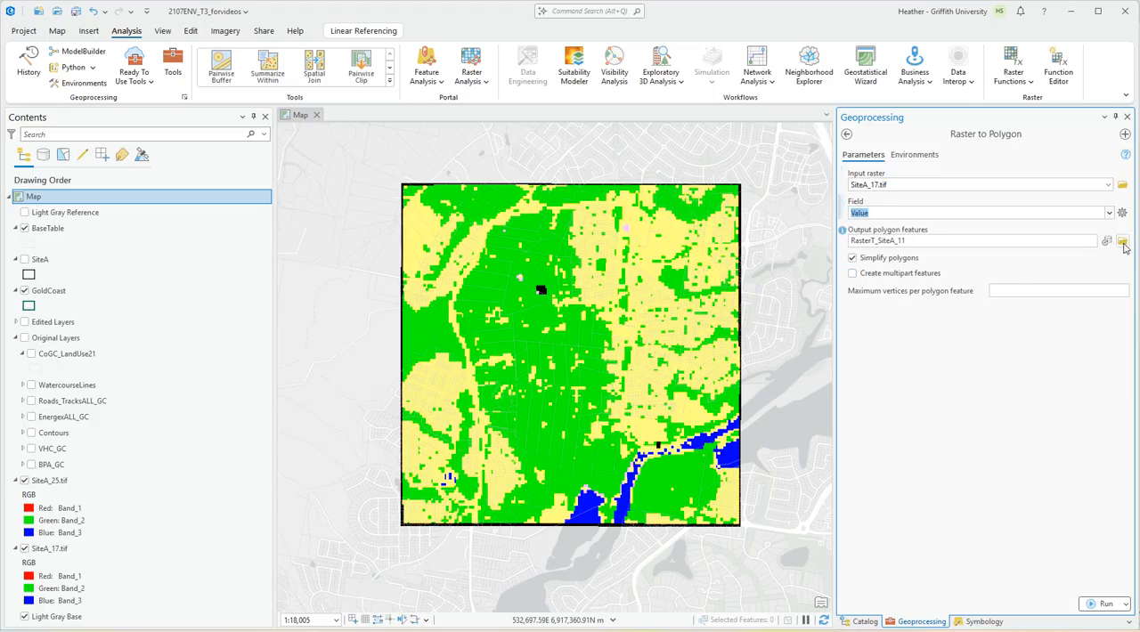
Set the output polygon features to SiteA_LUC_17 in the EditedLayers dataset of 2107ENV_T3_forvideos.gdb and run the conversion.
{"action": "left_click", "coordinate": [1122, 243]}
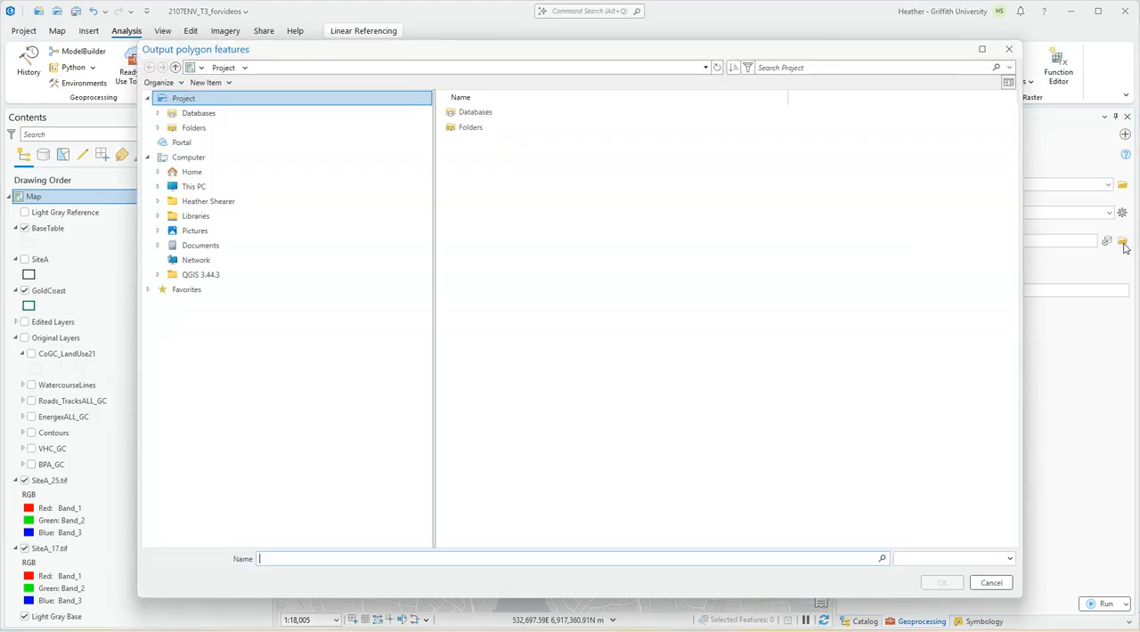
{"action": "left_click", "coordinate": [485, 118]}
{"action": "double_click", "coordinate": [485, 113]}
{"action": "double_click", "coordinate": [486, 114]}
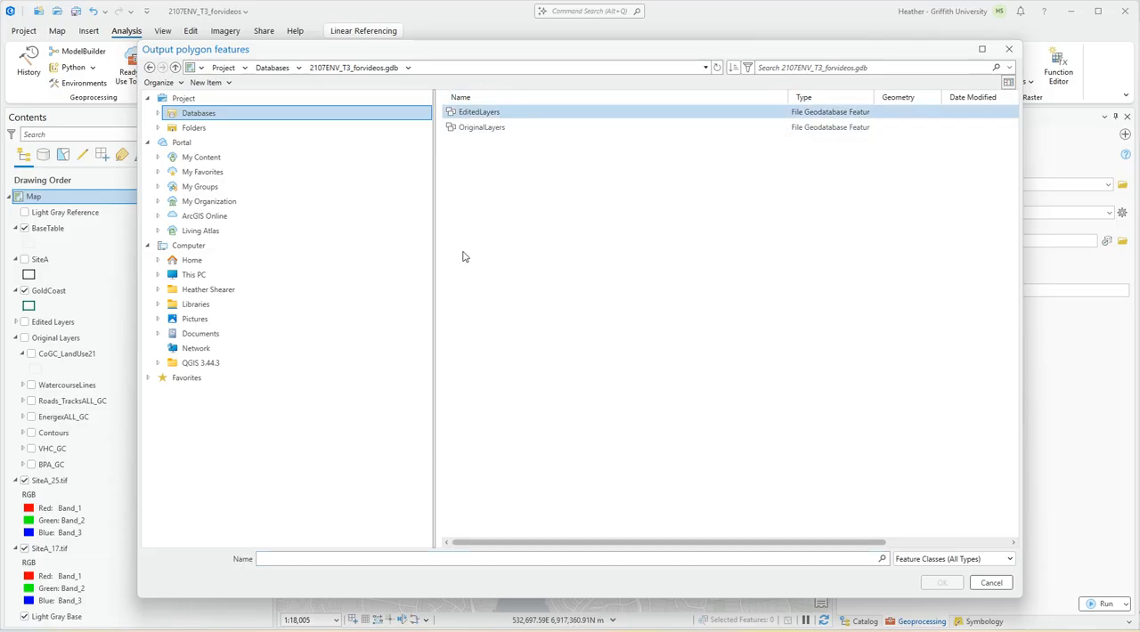
{"action": "double_click", "coordinate": [481, 112]}
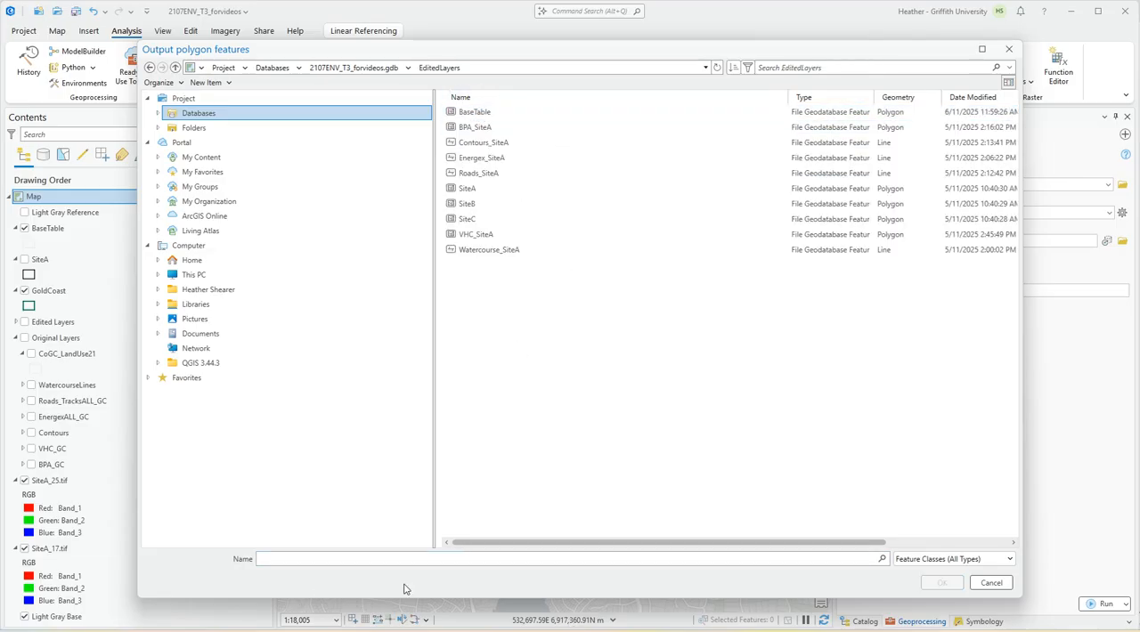
{"action": "left_click", "coordinate": [305, 558]}
{"action": "type", "text": "SiteA"}
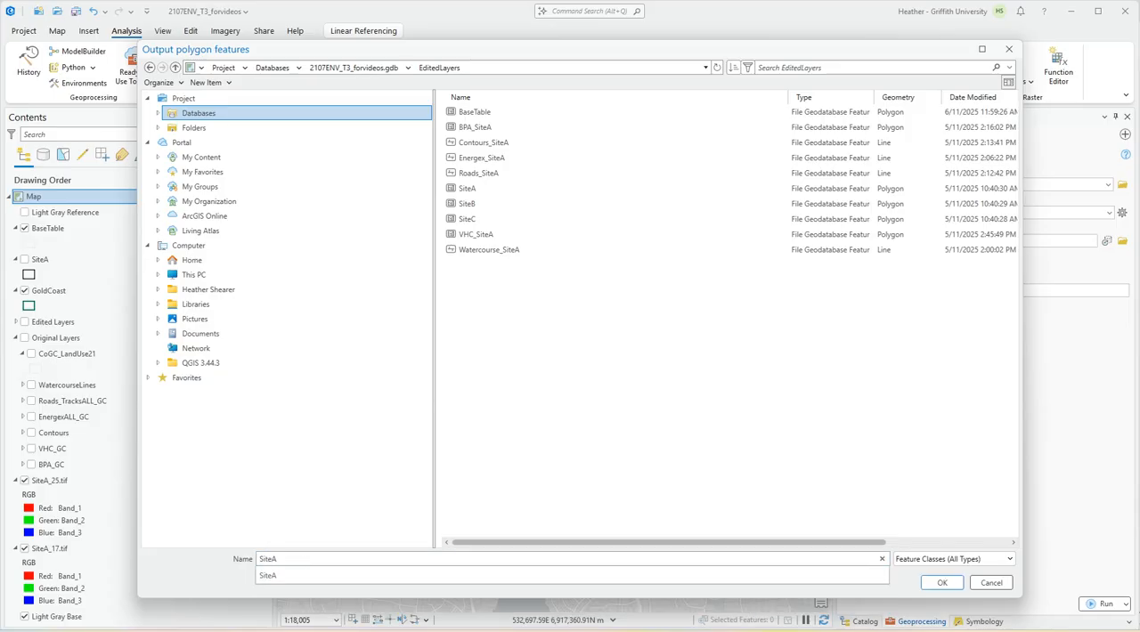
{"action": "type", "text": "_LUC"}
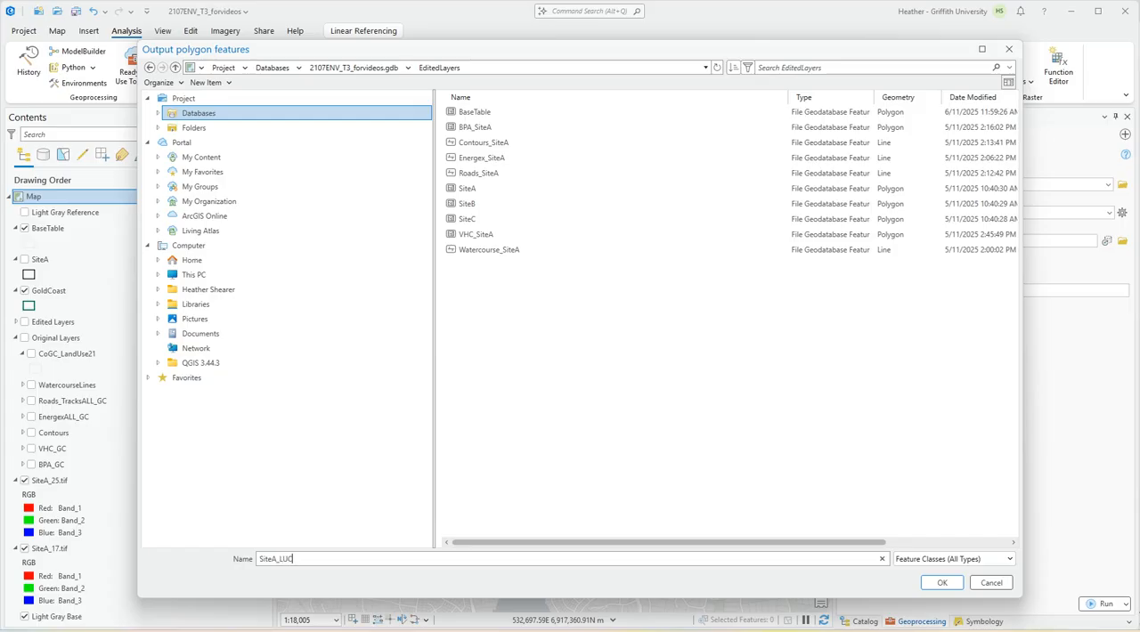
{"action": "left_click", "coordinate": [942, 582]}
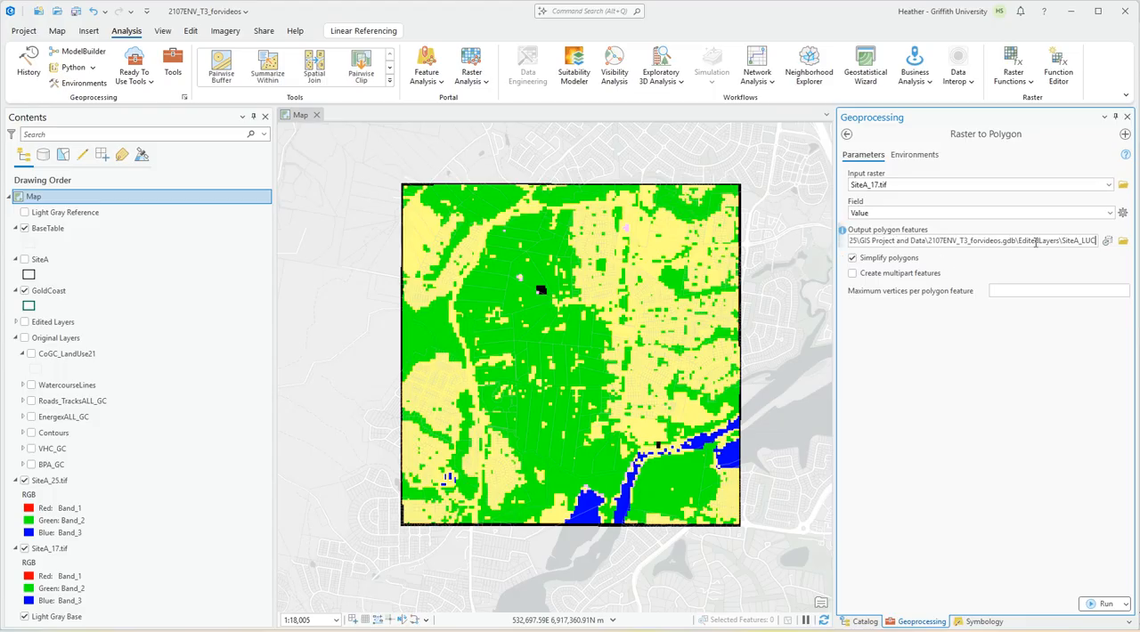
{"action": "type", "text": "_1"}
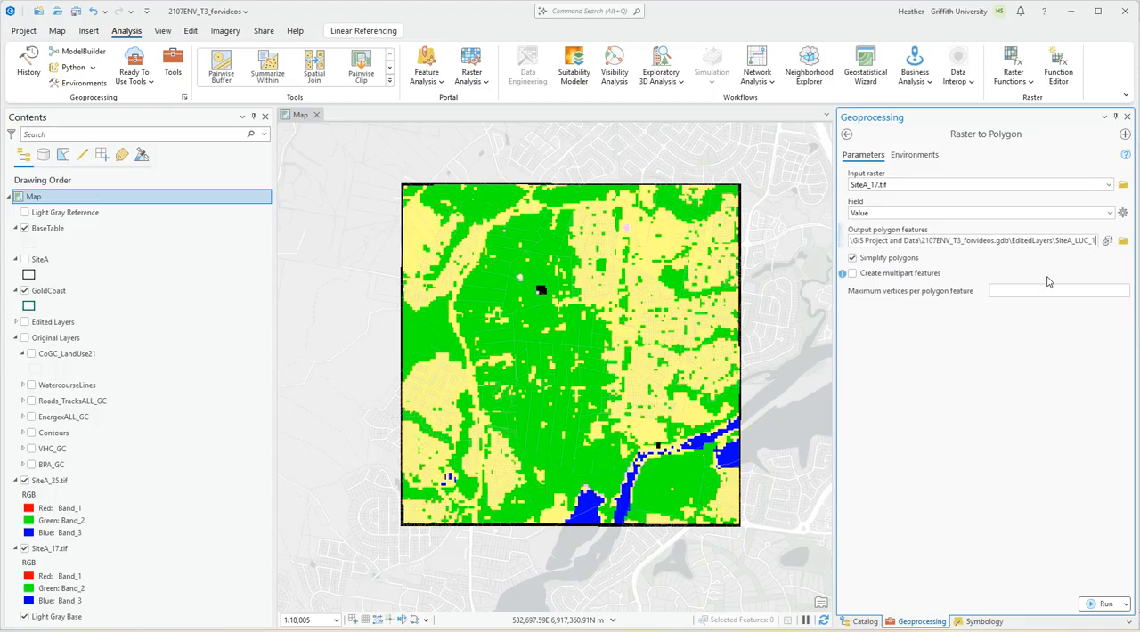
{"action": "type", "text": "7"}
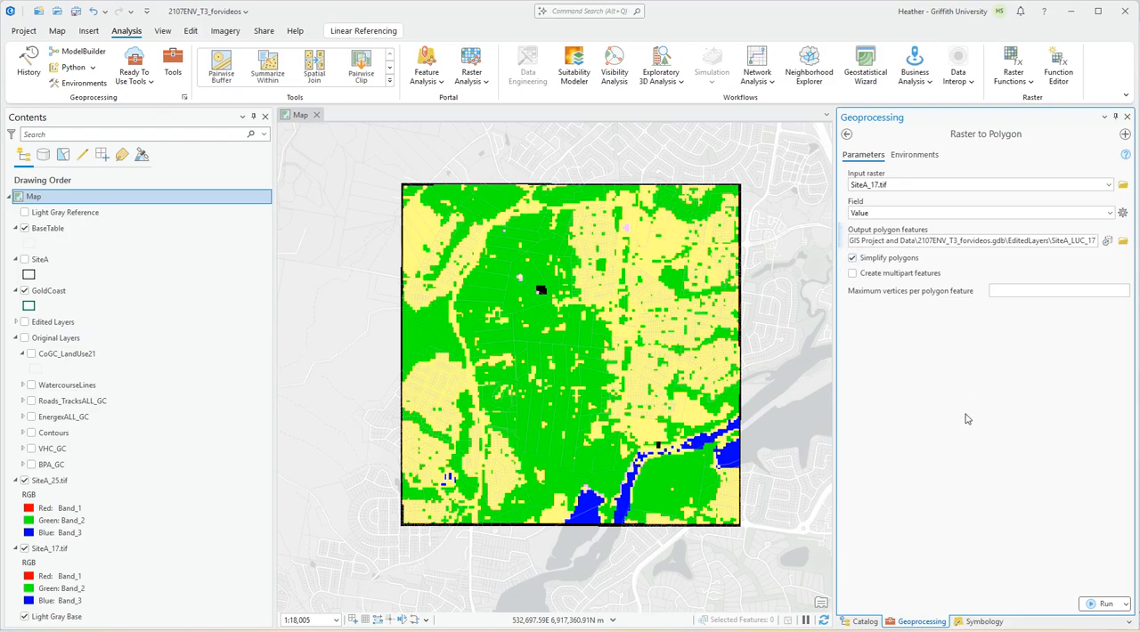
{"action": "left_click", "coordinate": [1105, 604]}
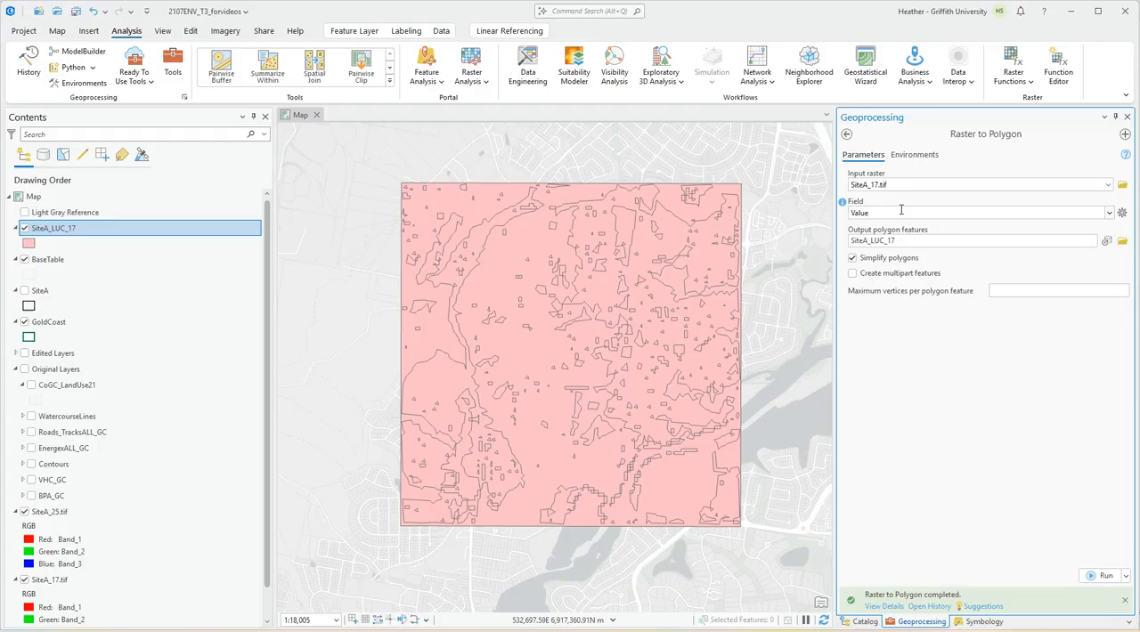
Convert SiteA_25.tif to polygons with the same tool, naming the output SiteA_LUC_25.
{"action": "left_click", "coordinate": [1108, 184]}
{"action": "left_click", "coordinate": [943, 197]}
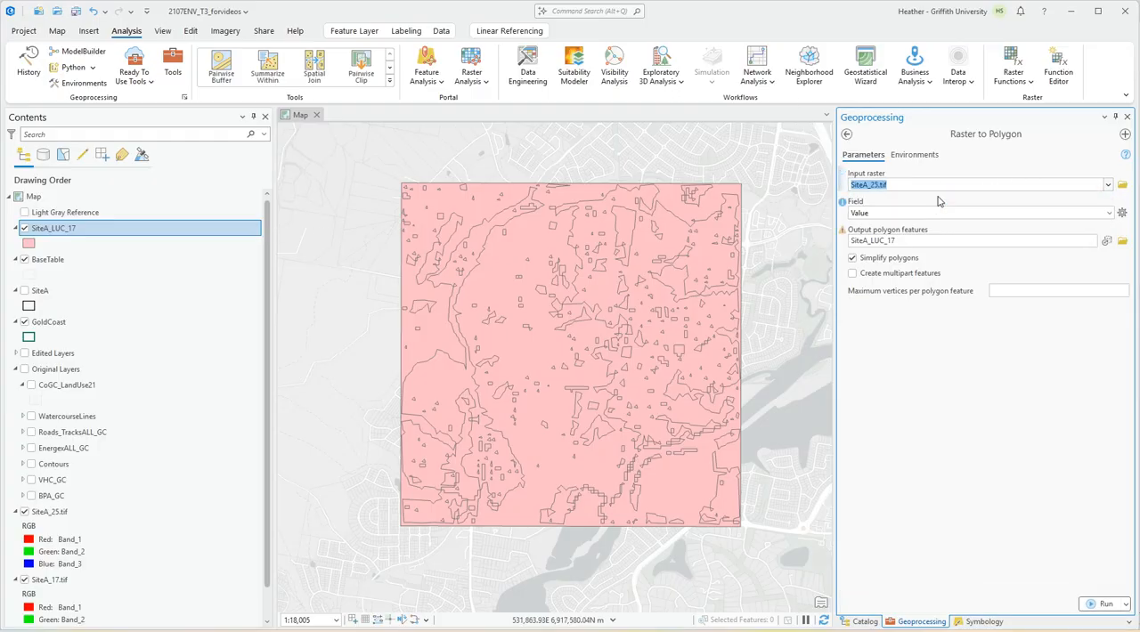
{"action": "left_click", "coordinate": [913, 240]}
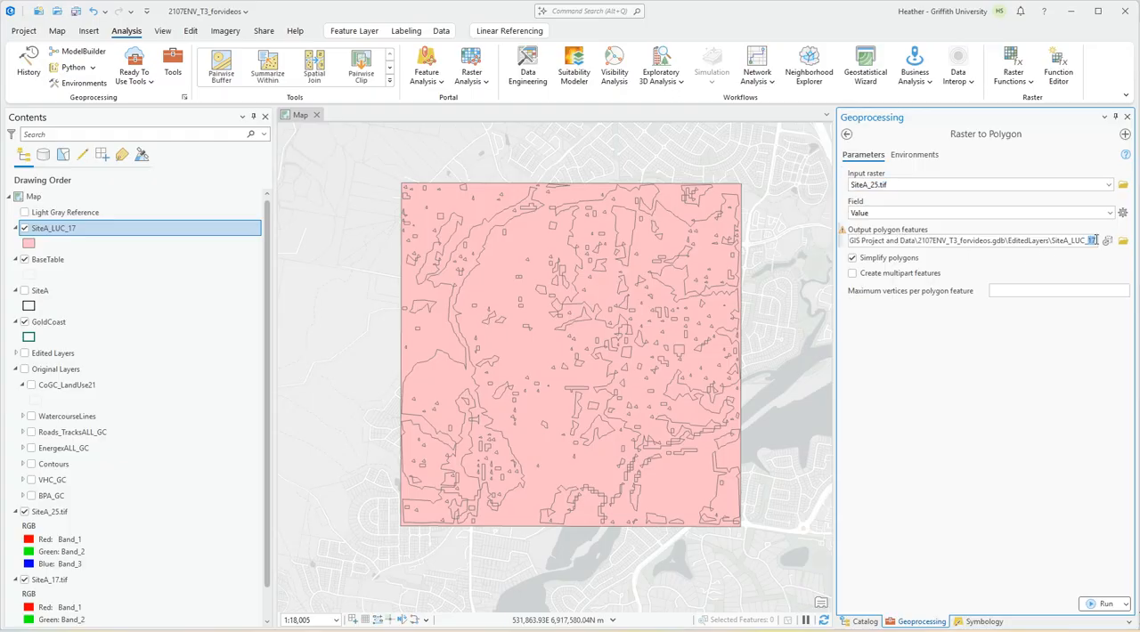
{"action": "type", "text": "25"}
{"action": "left_click", "coordinate": [1103, 605]}
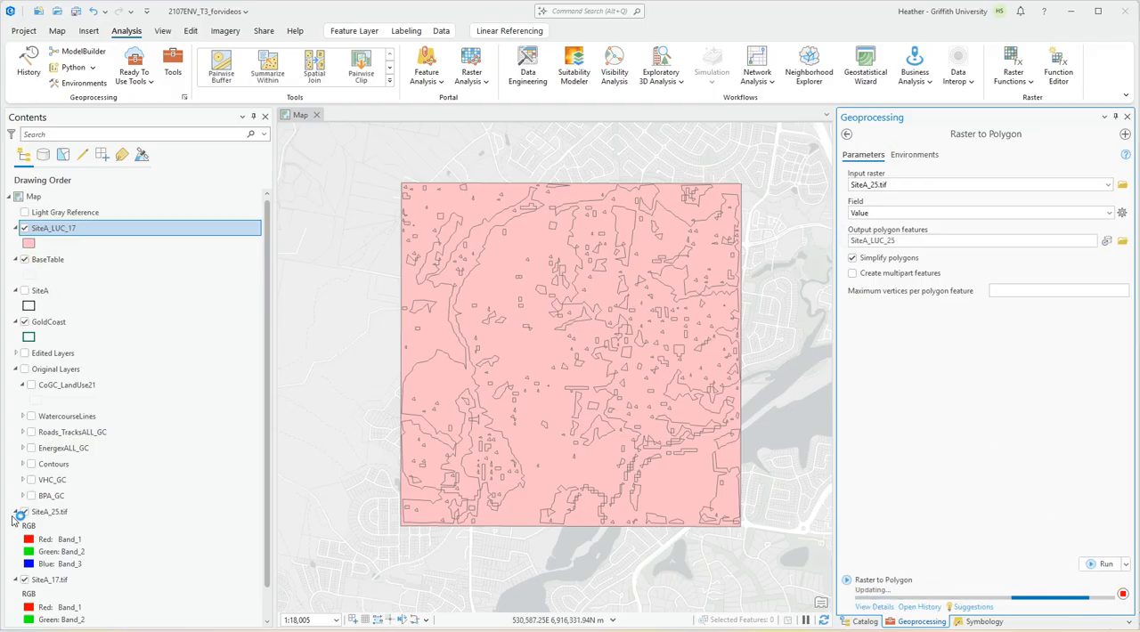
Collapse the legends of the SiteA_25.tif and SiteA_17.tif layers.
{"action": "left_click", "coordinate": [15, 542]}
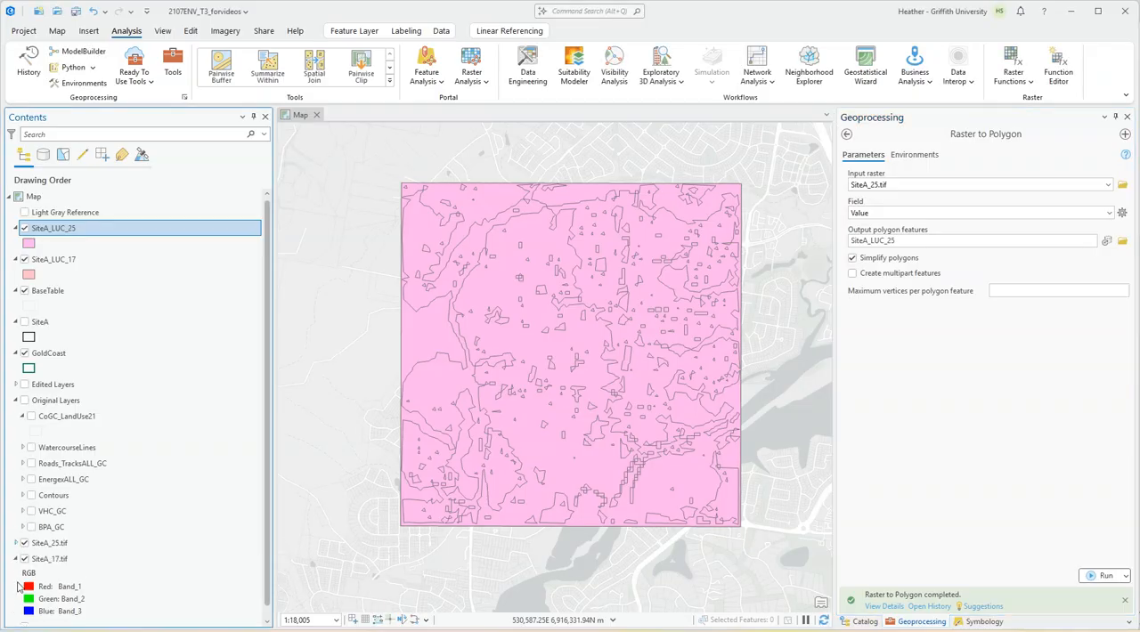
{"action": "left_click", "coordinate": [15, 559]}
{"action": "left_click", "coordinate": [35, 554]}
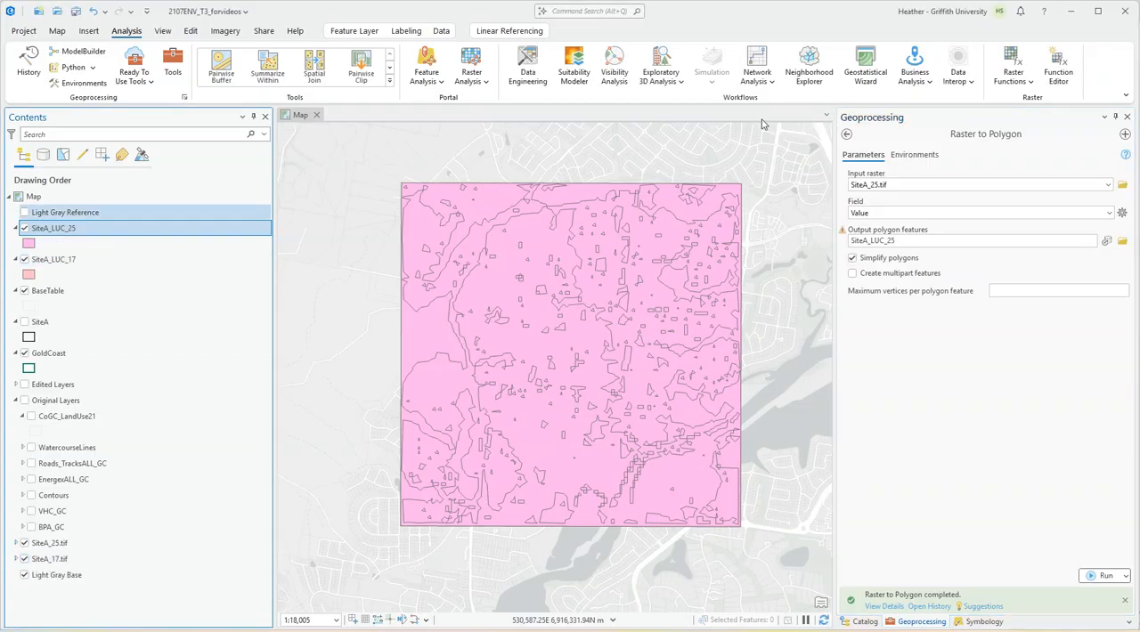
Examine the gridcode values in the attribute table of SiteA_LUC_17, then close the table.
{"action": "right_click", "coordinate": [70, 259]}
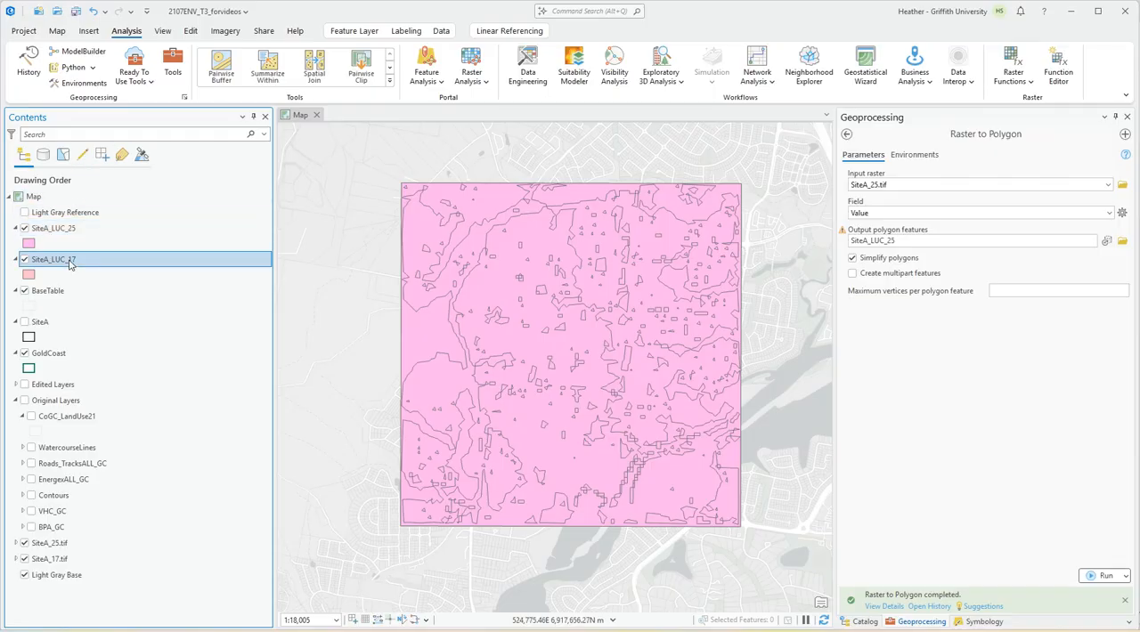
{"action": "left_click", "coordinate": [127, 269]}
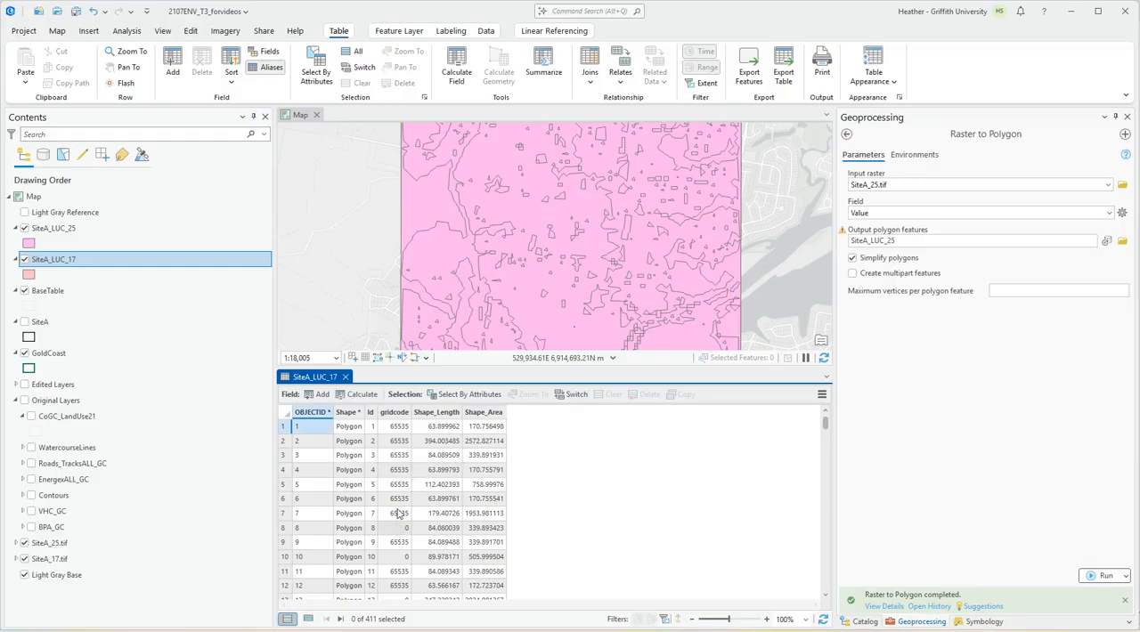
{"action": "left_click", "coordinate": [346, 376]}
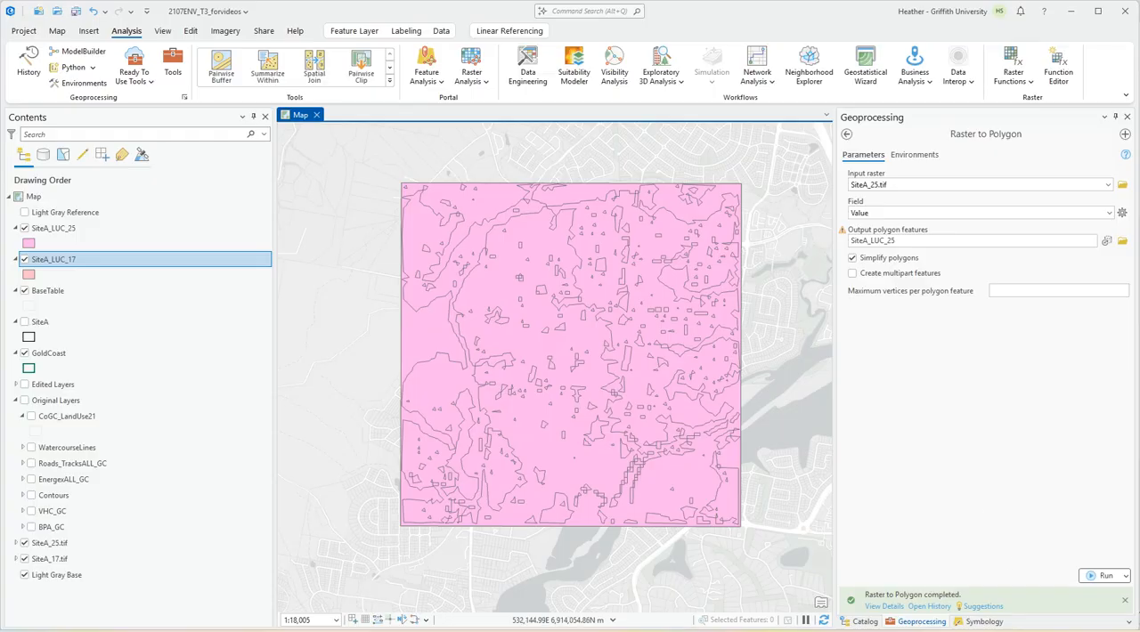
{"action": "left_click", "coordinate": [980, 621]}
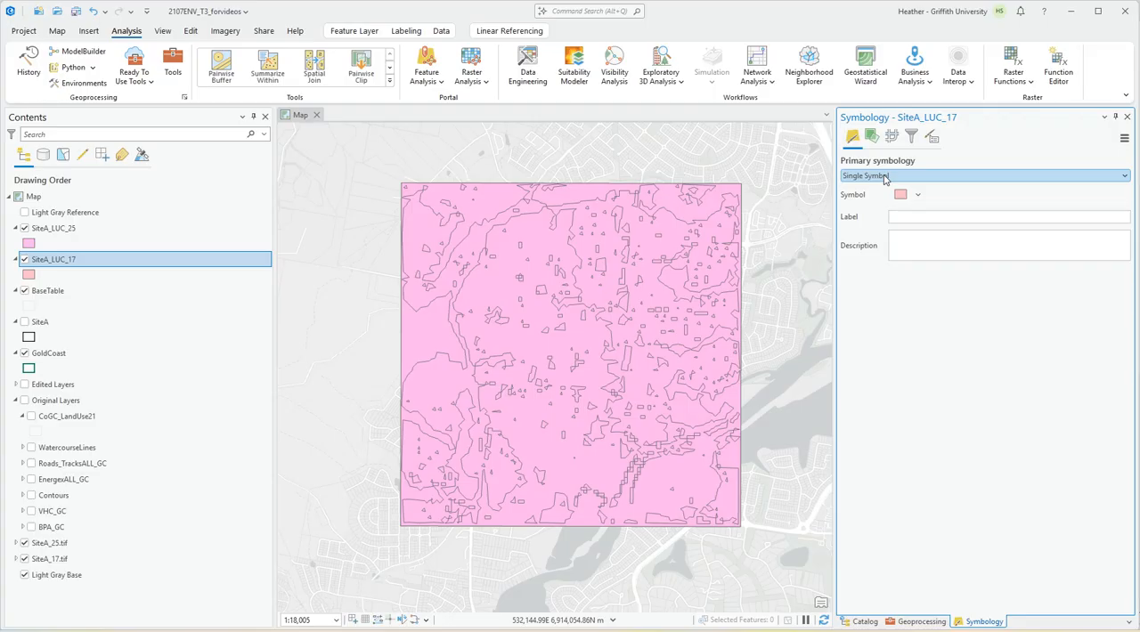
{"action": "left_click", "coordinate": [884, 178]}
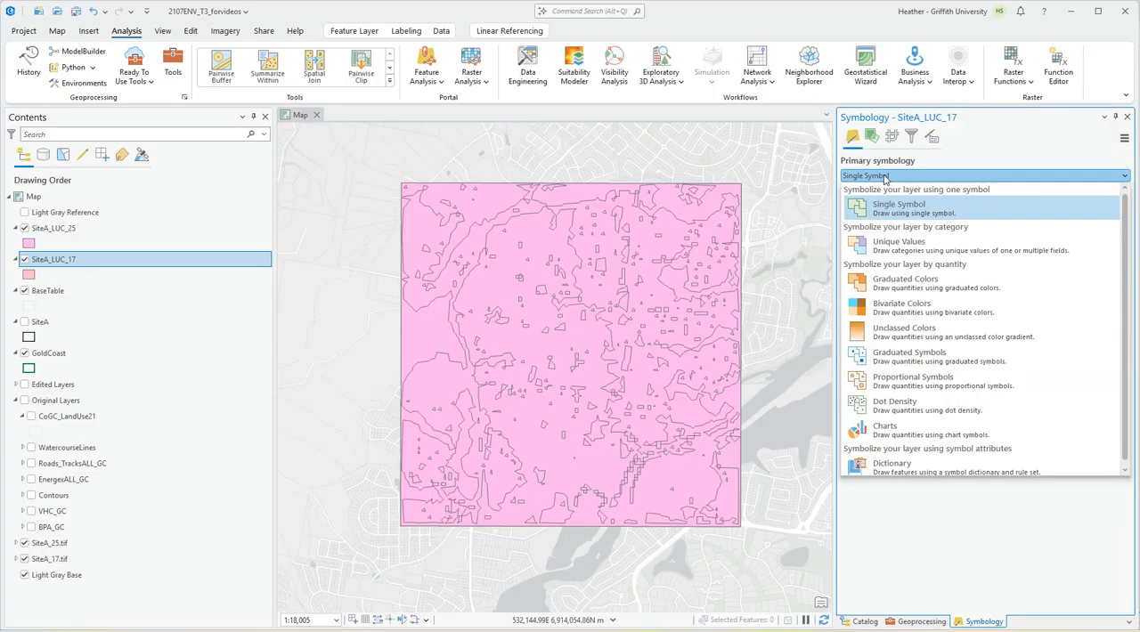
{"action": "left_click", "coordinate": [1135, 120]}
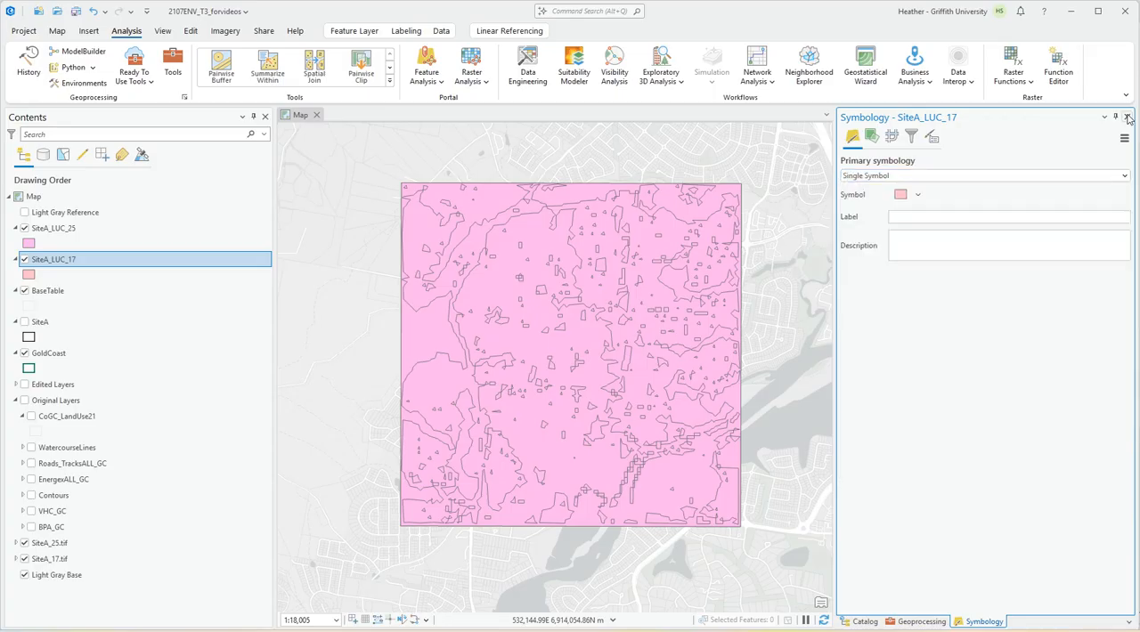
Symbolize SiteA_LUC_17 by Unique Values of the gridcode field and hide the SiteA_LUC_25 layer.
{"action": "right_click", "coordinate": [43, 264]}
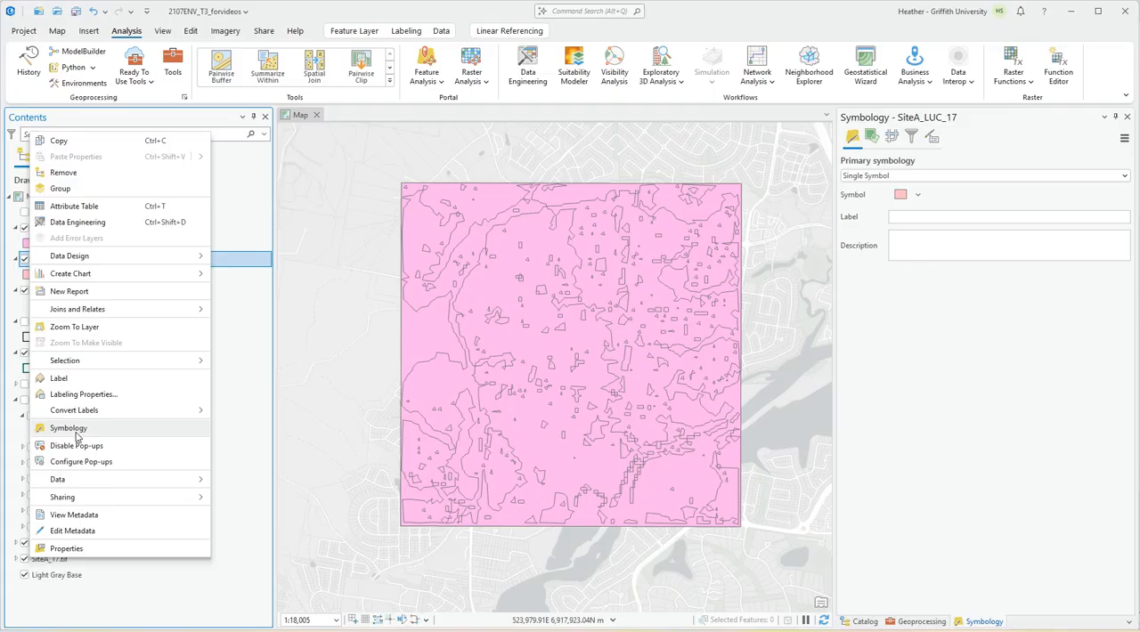
{"action": "left_click", "coordinate": [76, 431]}
{"action": "left_click", "coordinate": [886, 178]}
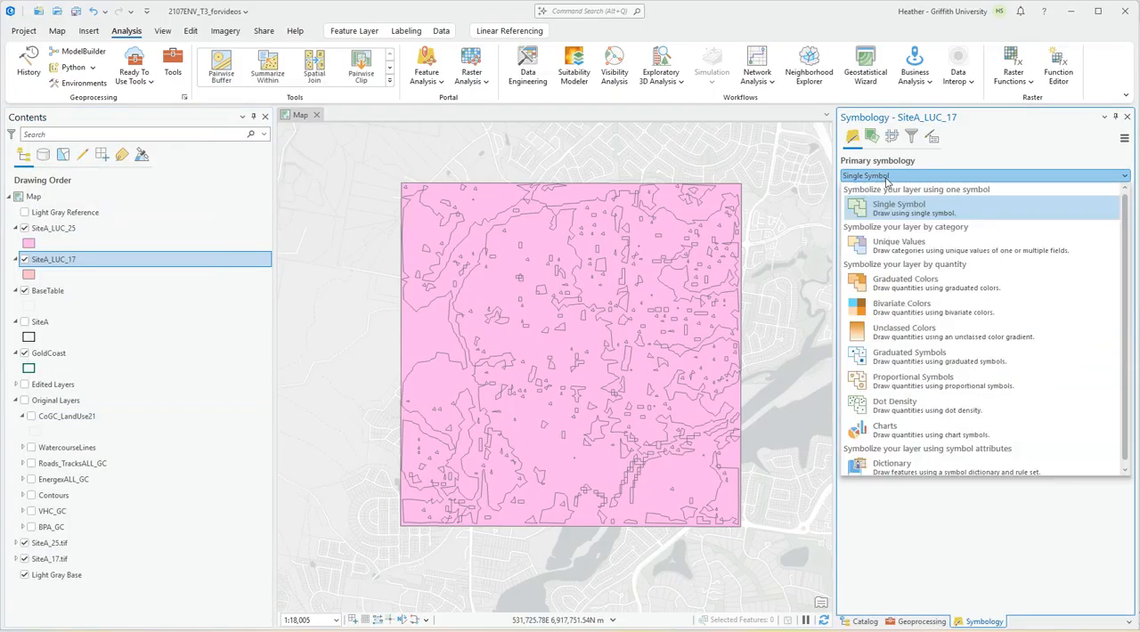
{"action": "left_click", "coordinate": [902, 253]}
{"action": "left_click", "coordinate": [1071, 197]}
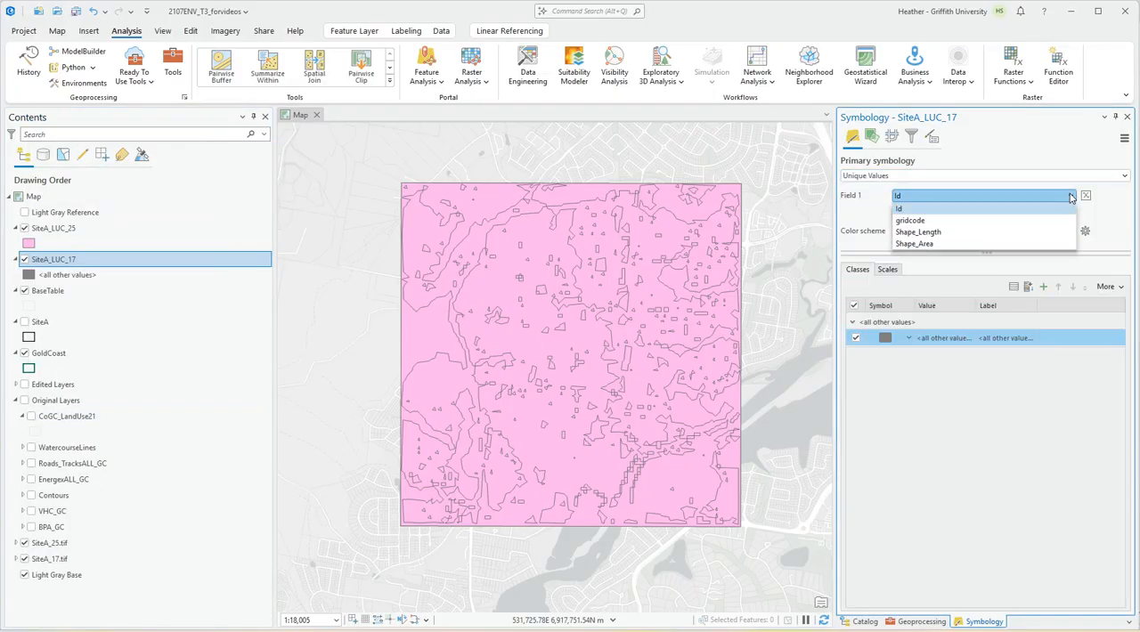
{"action": "left_click", "coordinate": [913, 220]}
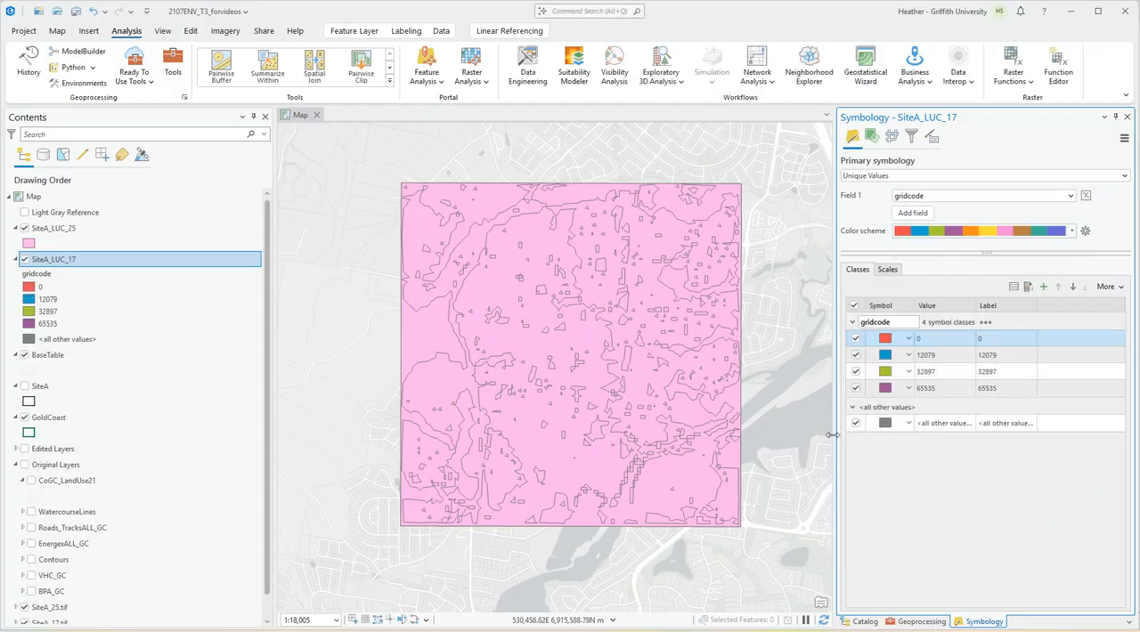
{"action": "left_click", "coordinate": [25, 228]}
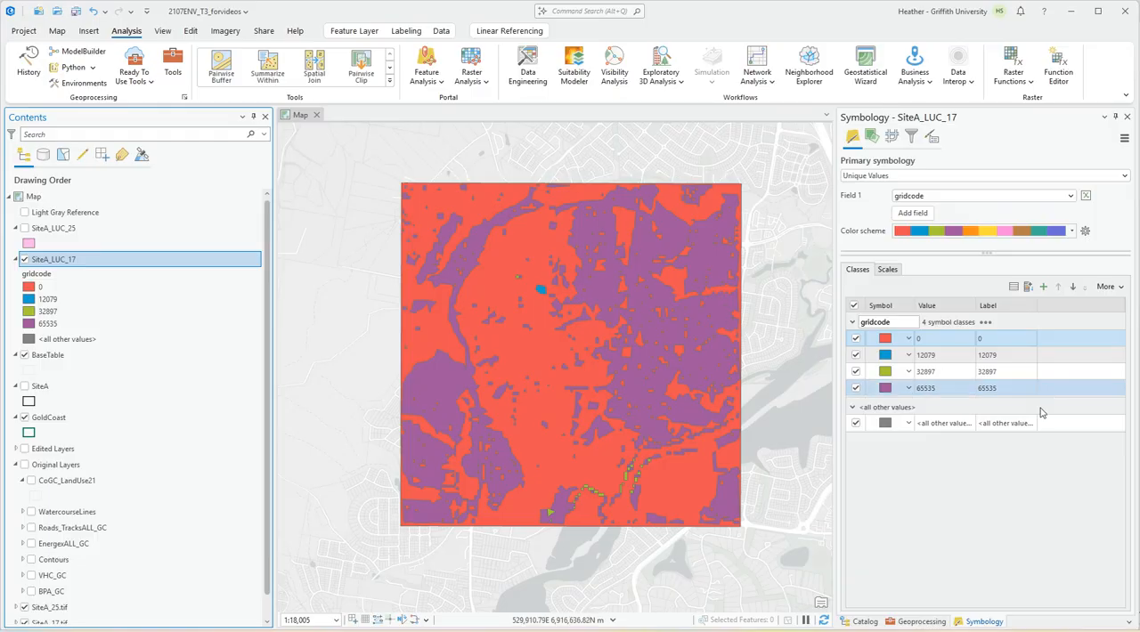
Switch off the <all other values> class of SiteA_LUC_17 and toggle the 65535 and 32897 classes to identify their areas.
{"action": "left_click", "coordinate": [854, 424]}
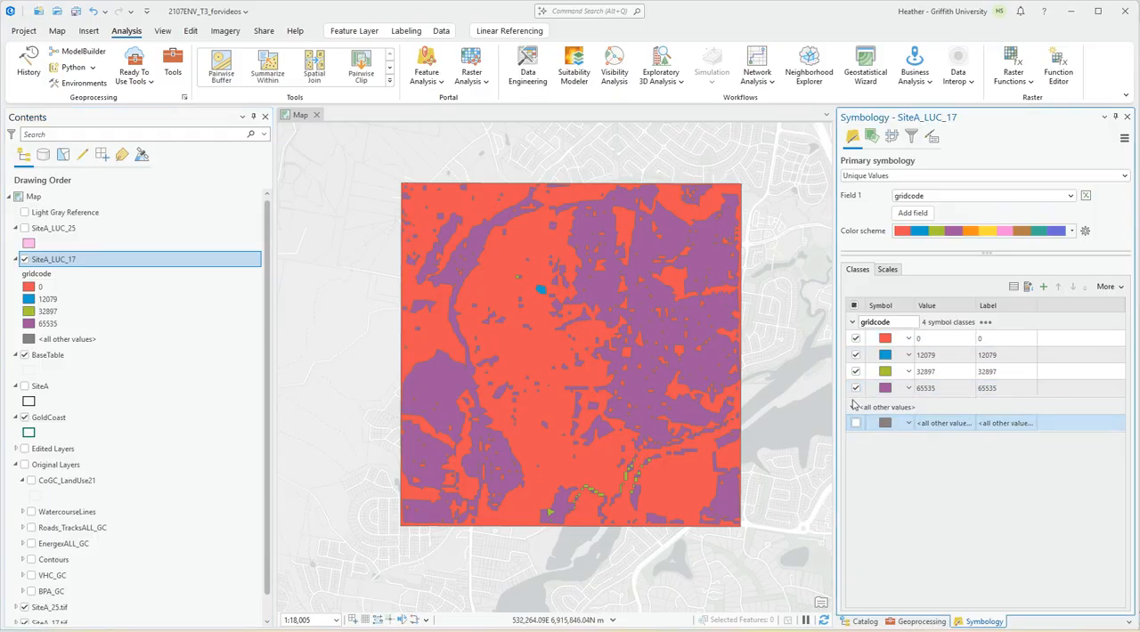
{"action": "left_click", "coordinate": [856, 389]}
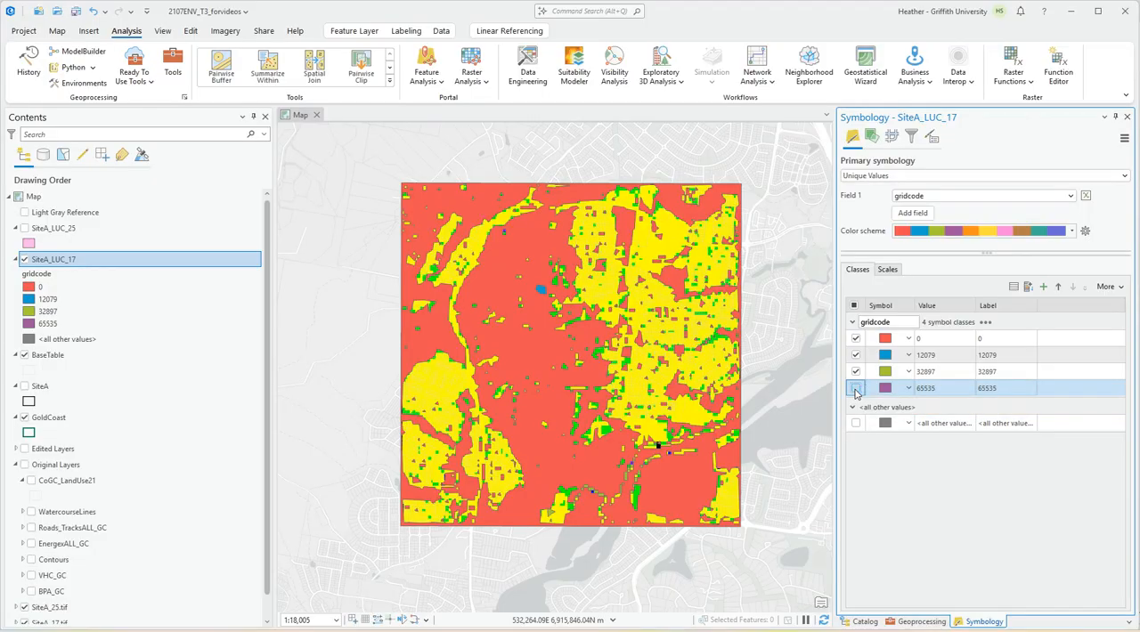
{"action": "left_click", "coordinate": [855, 371]}
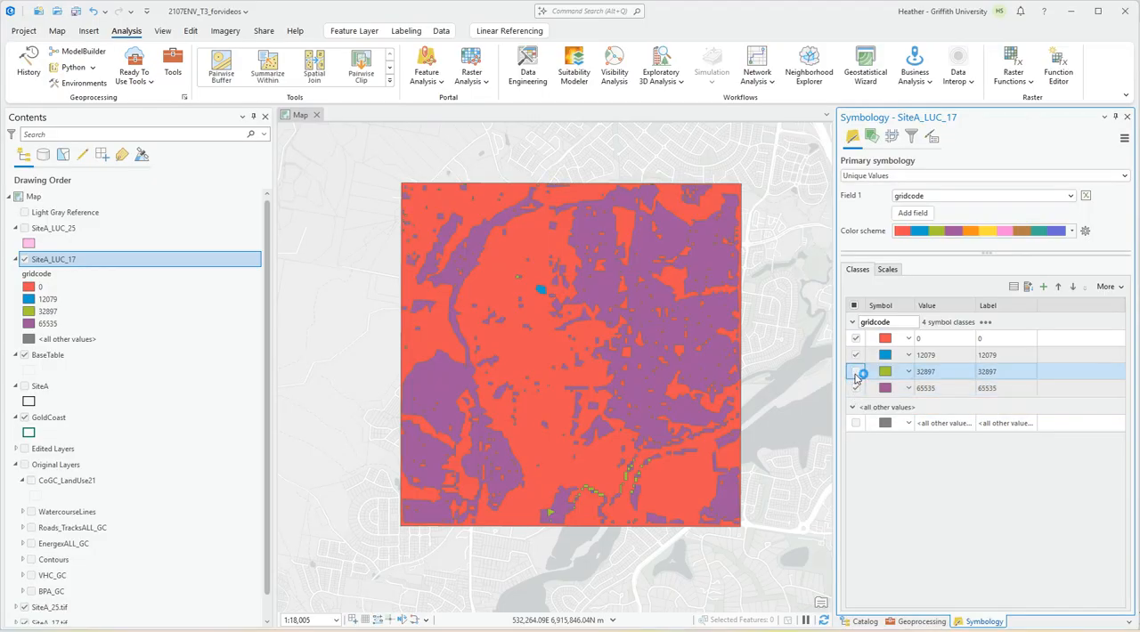
{"action": "left_click", "coordinate": [855, 372]}
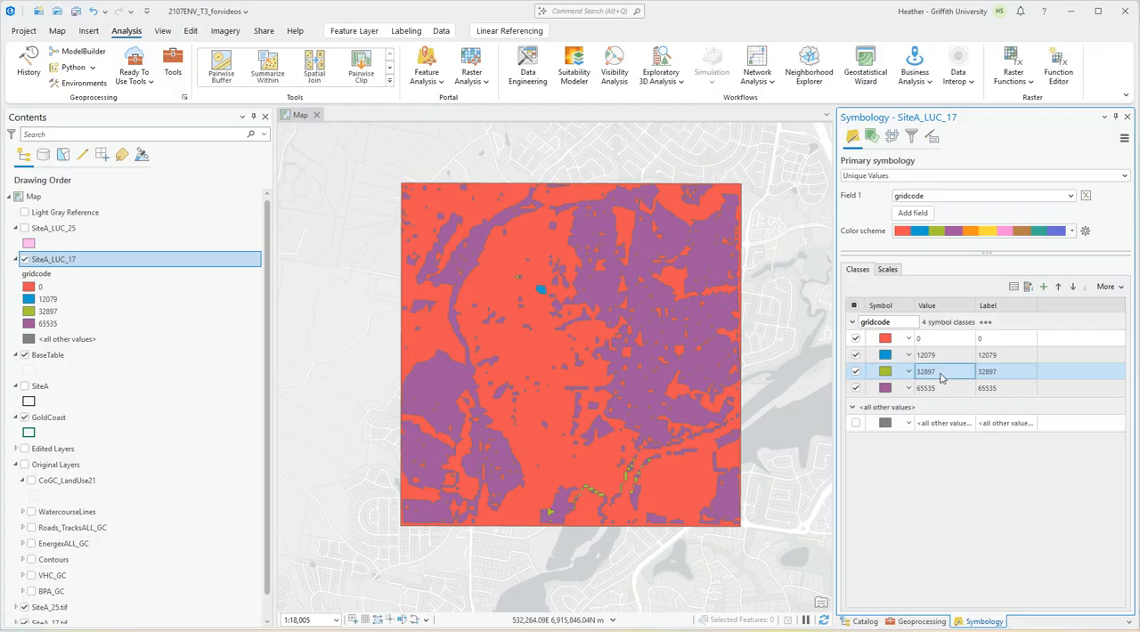
Label the 32897 class of SiteA_LUC_17 as Water and the 65535 class as BuiltUp.
{"action": "left_click", "coordinate": [1002, 374]}
{"action": "left_click", "coordinate": [1002, 374]}
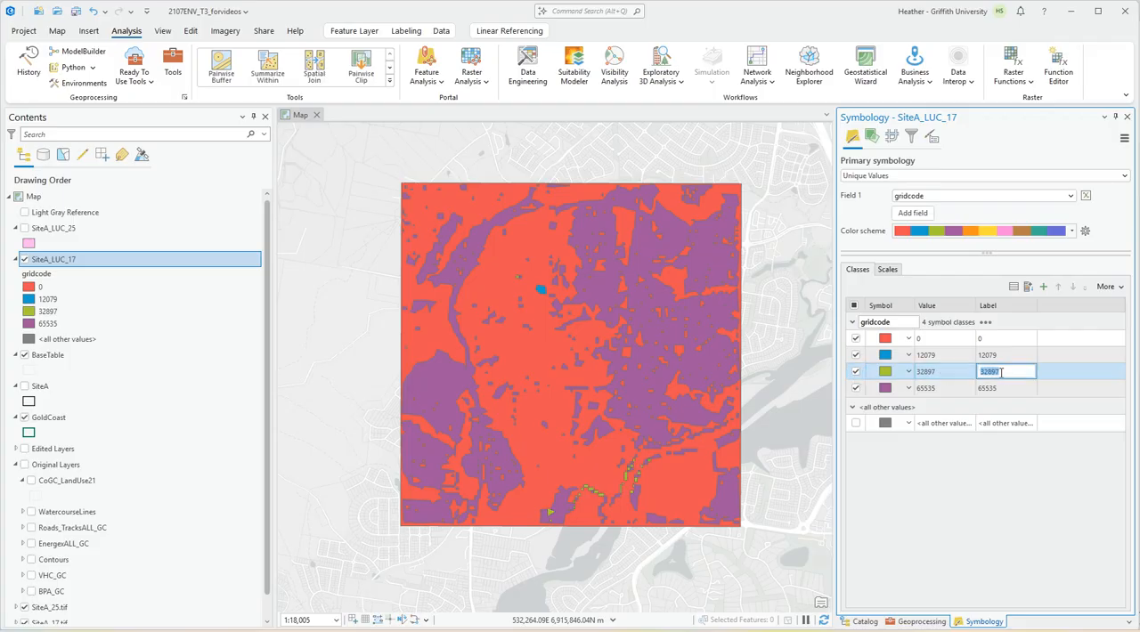
{"action": "type", "text": "Water"}
{"action": "left_click", "coordinate": [1020, 389]}
{"action": "left_click", "coordinate": [1019, 388]}
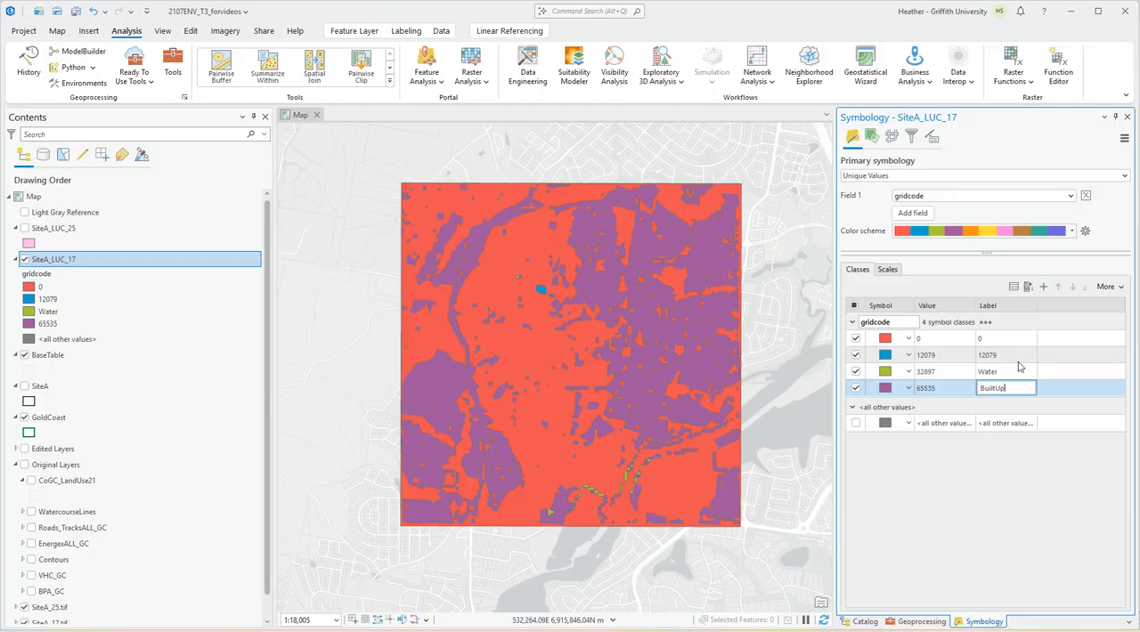
Switch off the 12079 class to check its area and label the 0 class as Vegetation.
{"action": "left_click", "coordinate": [856, 356]}
{"action": "left_click", "coordinate": [856, 356]}
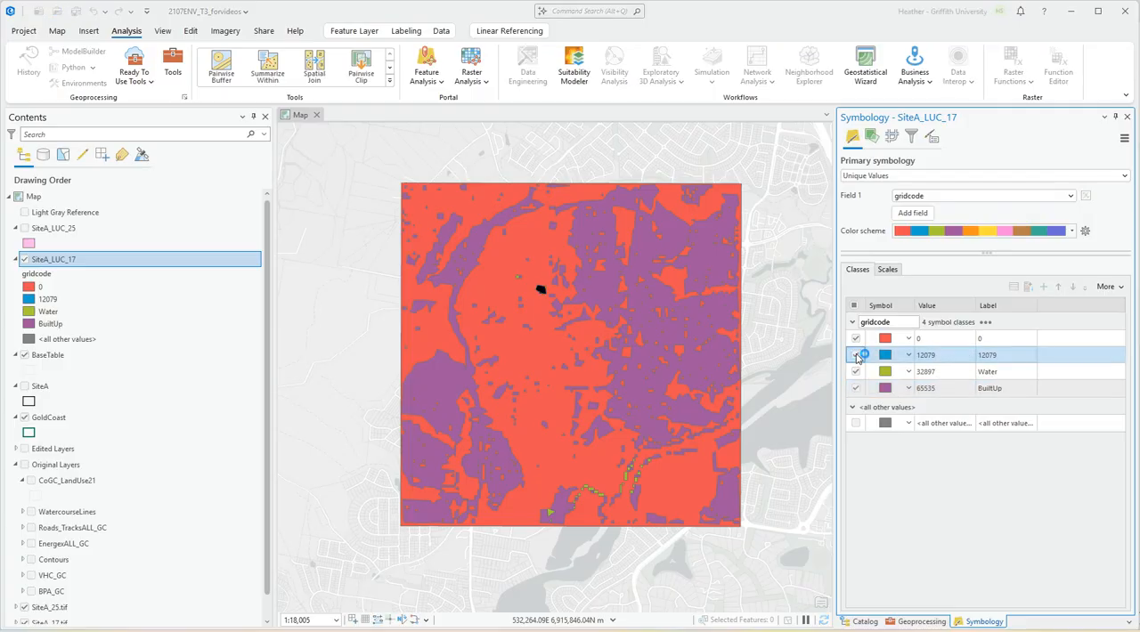
{"action": "left_click", "coordinate": [856, 356]}
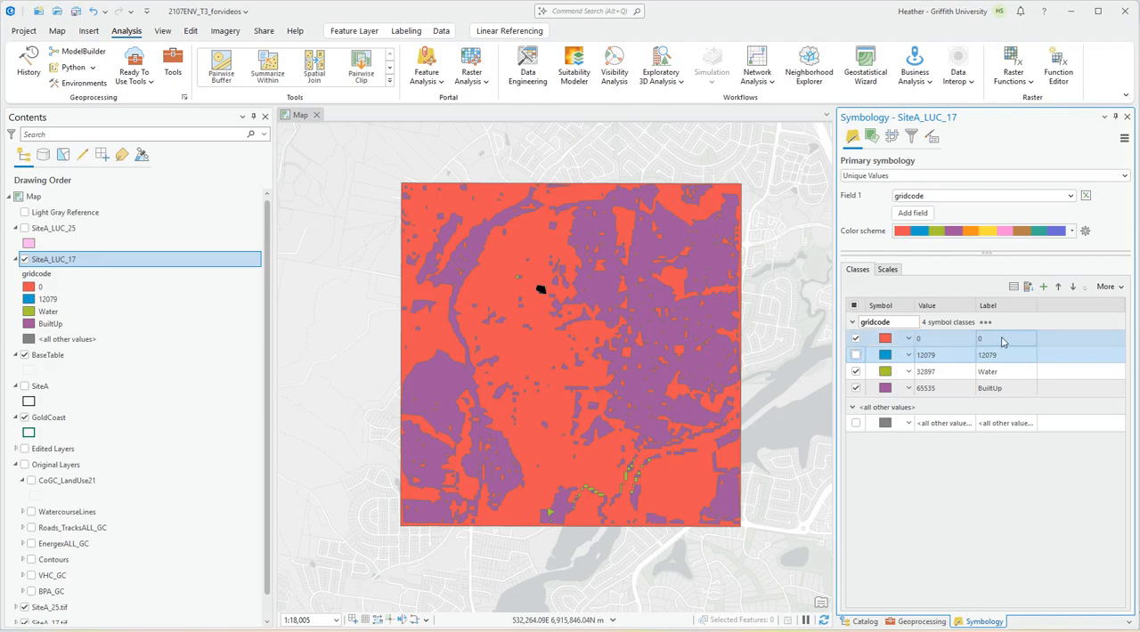
{"action": "left_click", "coordinate": [1002, 340]}
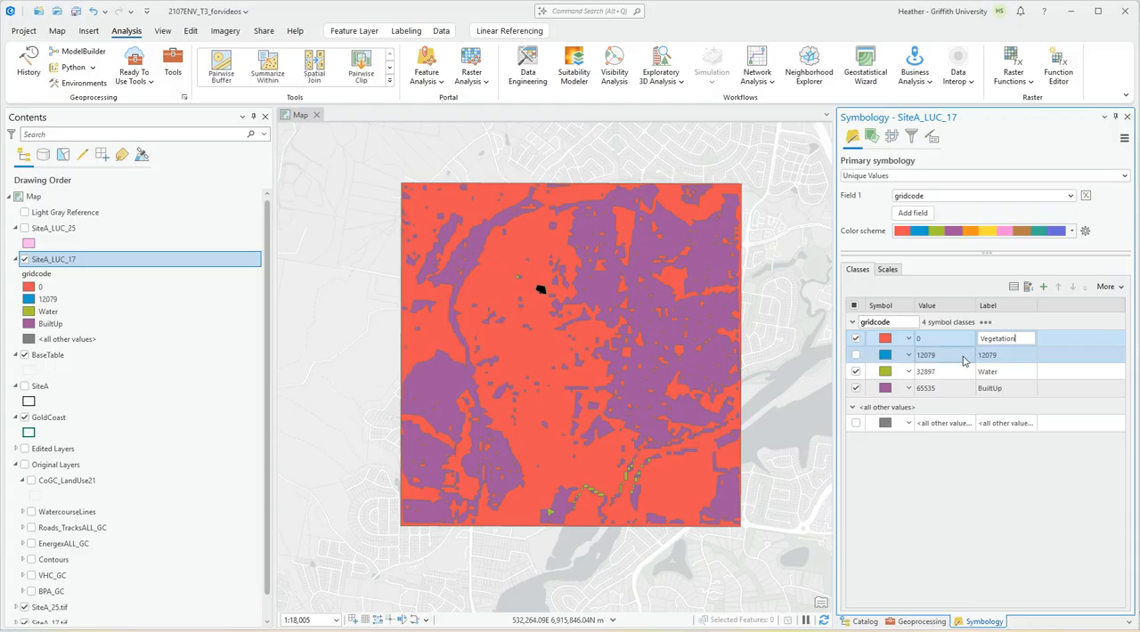
Inspect the hidden 12079 patch on the map and remove the <all other values> and 12079 classes from SiteA_LUC_17.
{"action": "scroll", "coordinate": [539, 293], "scroll_direction": "up", "scroll_amount": 5}
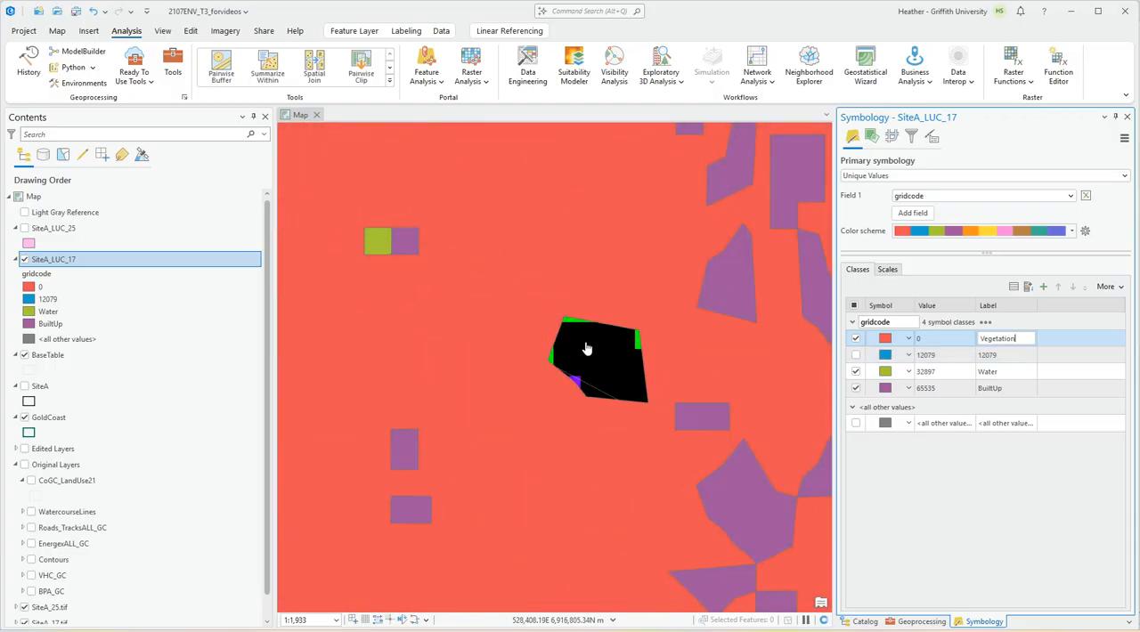
{"action": "scroll", "coordinate": [586, 347], "scroll_direction": "down", "scroll_amount": 6}
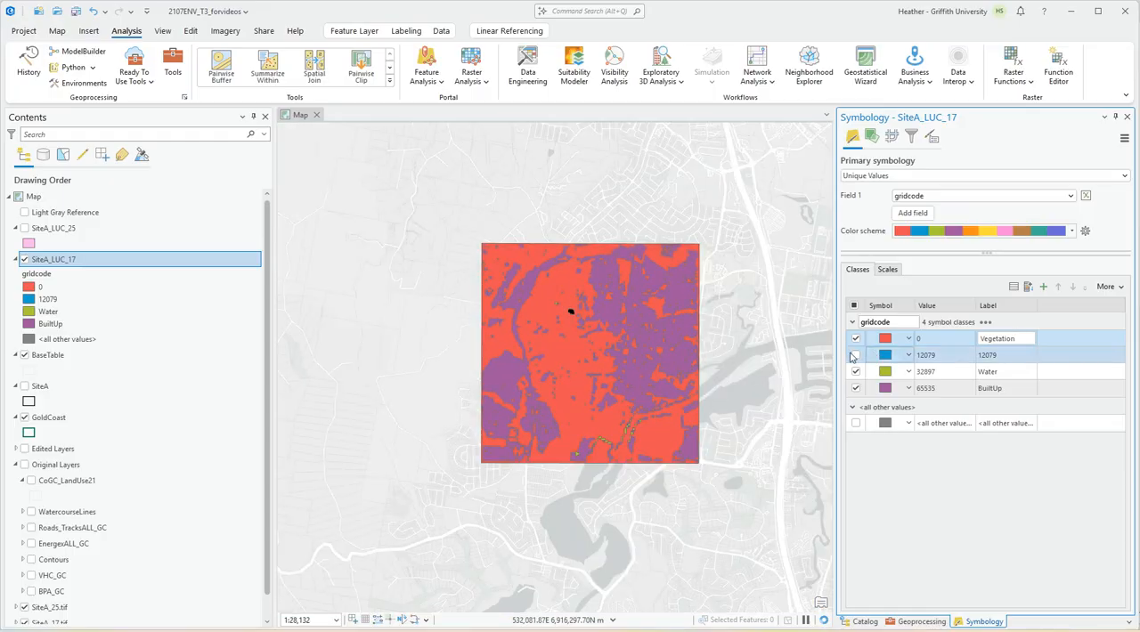
{"action": "left_click", "coordinate": [854, 355]}
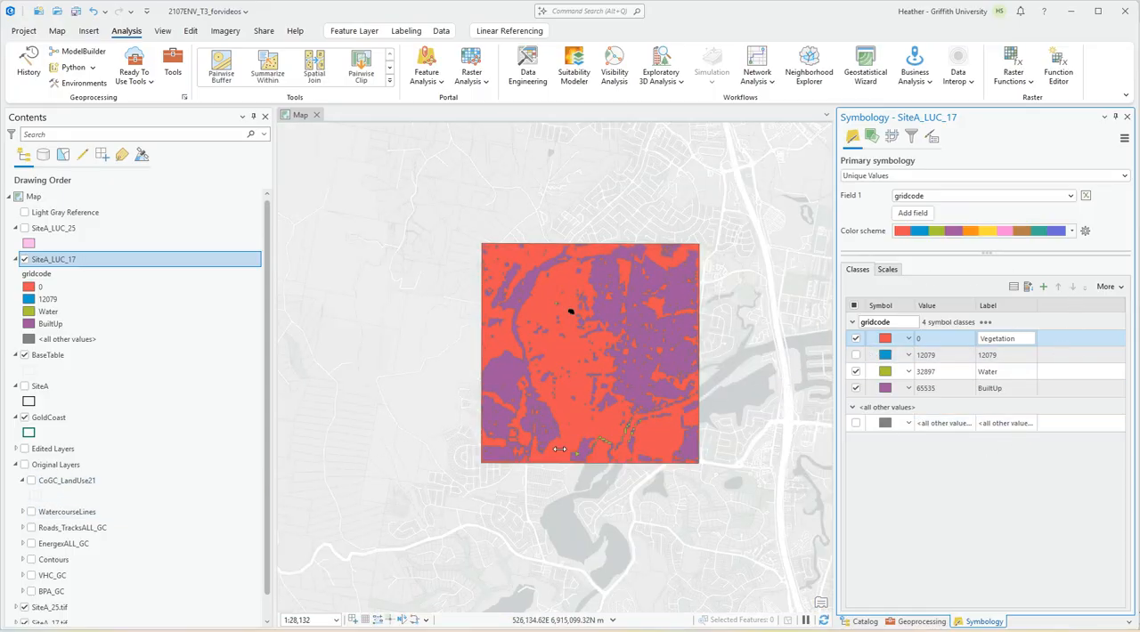
{"action": "right_click", "coordinate": [961, 429]}
{"action": "left_click", "coordinate": [976, 407]}
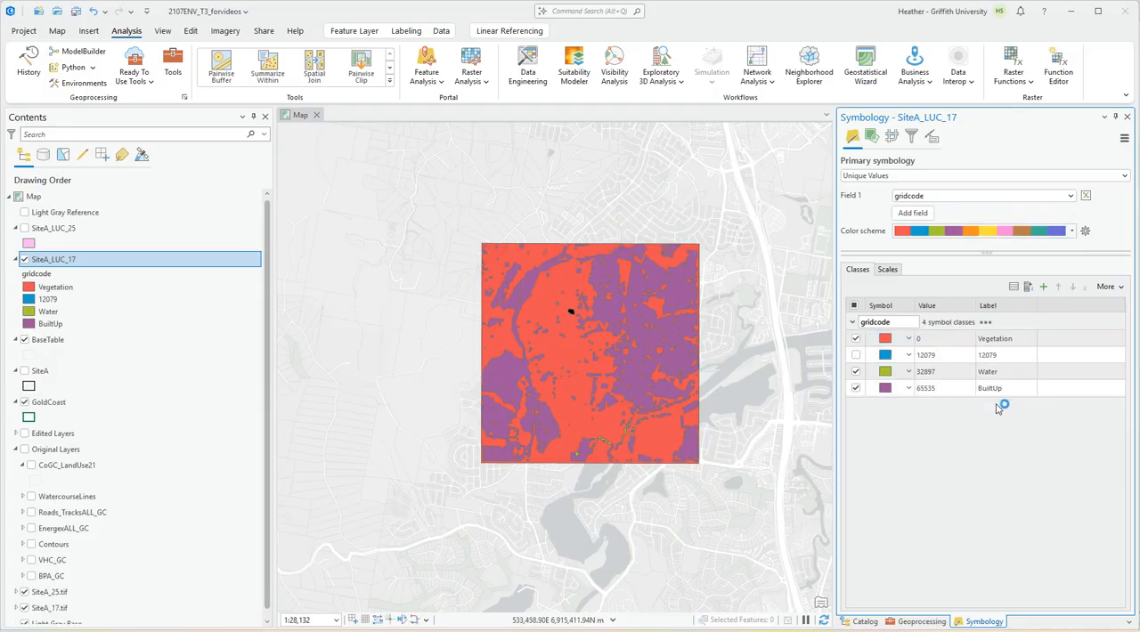
{"action": "right_click", "coordinate": [950, 362]}
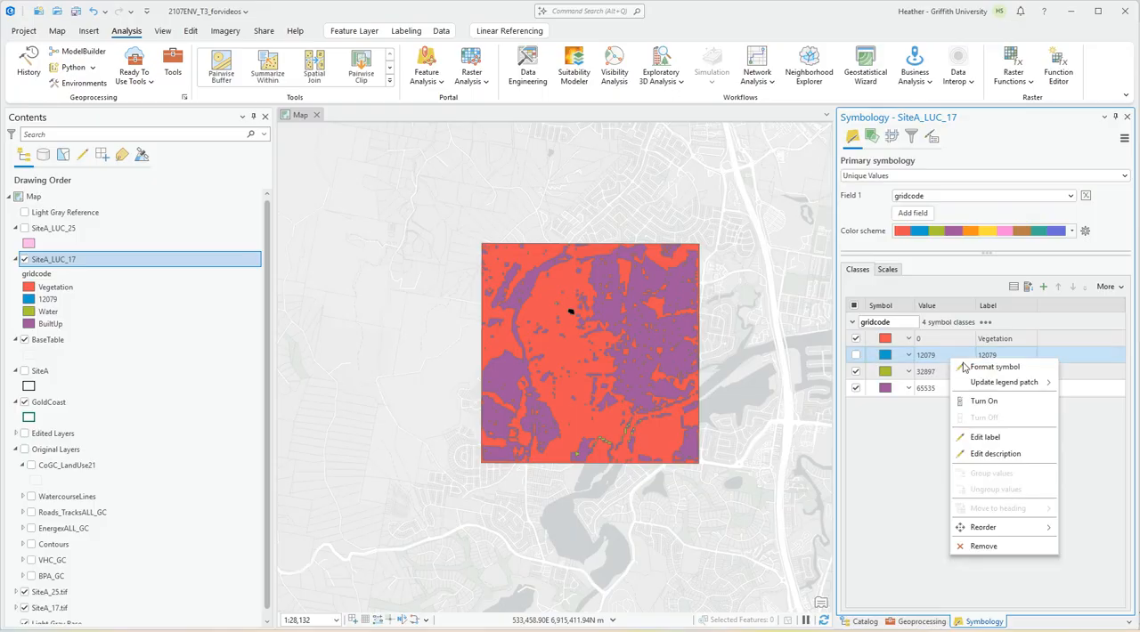
{"action": "left_click", "coordinate": [983, 546]}
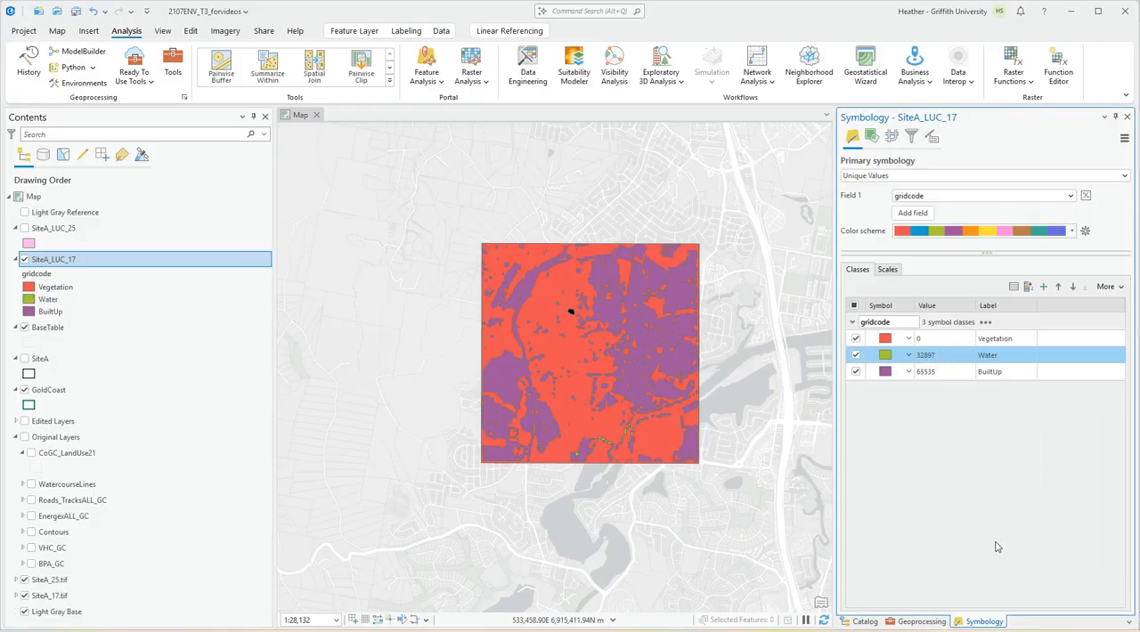
Apply the Green (Muted) gallery symbol to the Vegetation class and return to the class list.
{"action": "left_click", "coordinate": [887, 341]}
{"action": "left_click", "coordinate": [887, 341]}
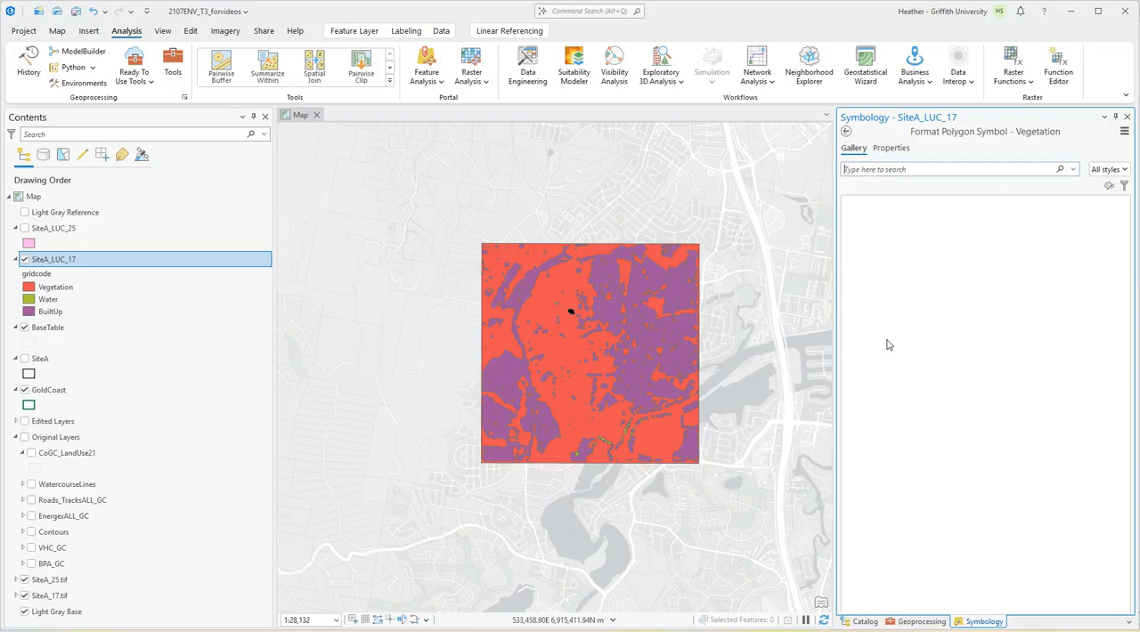
{"action": "scroll", "coordinate": [998, 400], "scroll_direction": "down", "scroll_amount": 3}
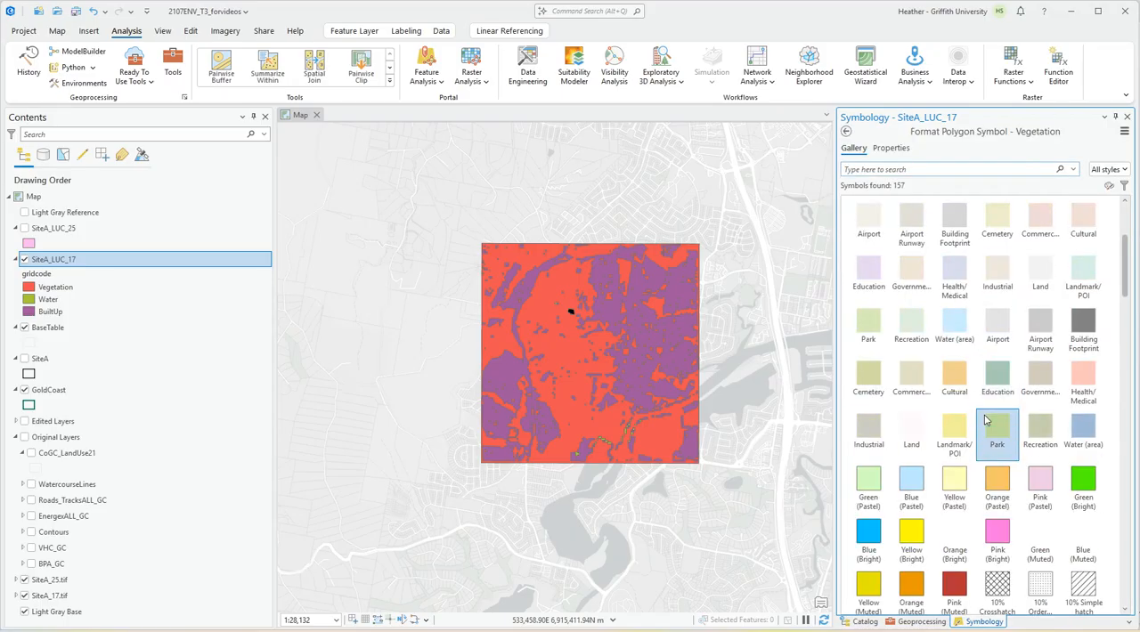
{"action": "left_click", "coordinate": [1041, 535]}
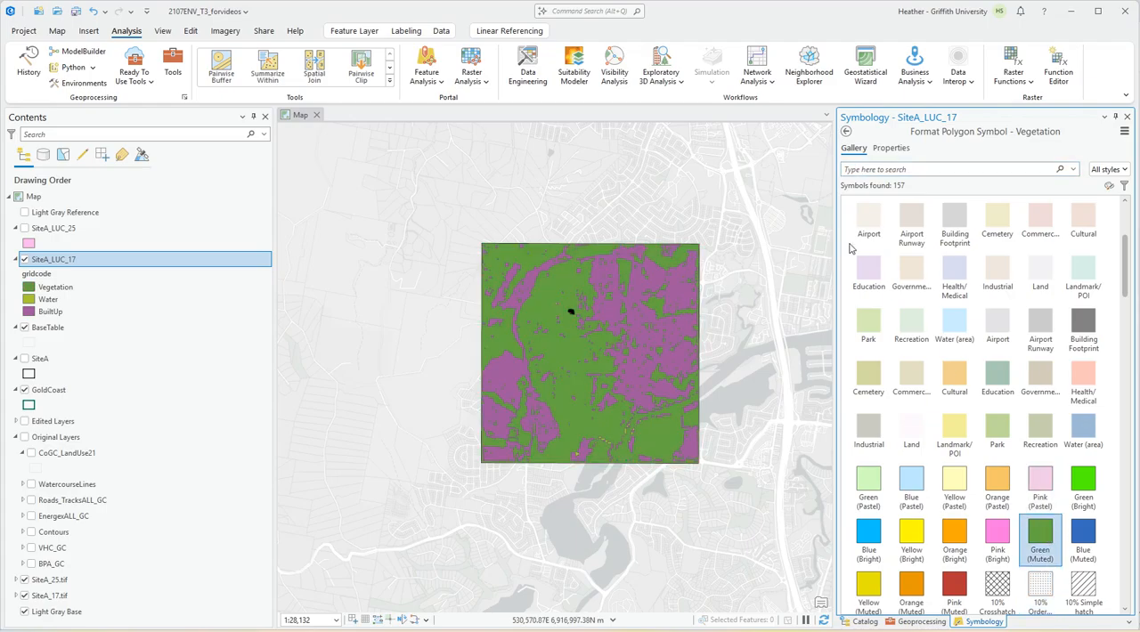
{"action": "left_click", "coordinate": [847, 131]}
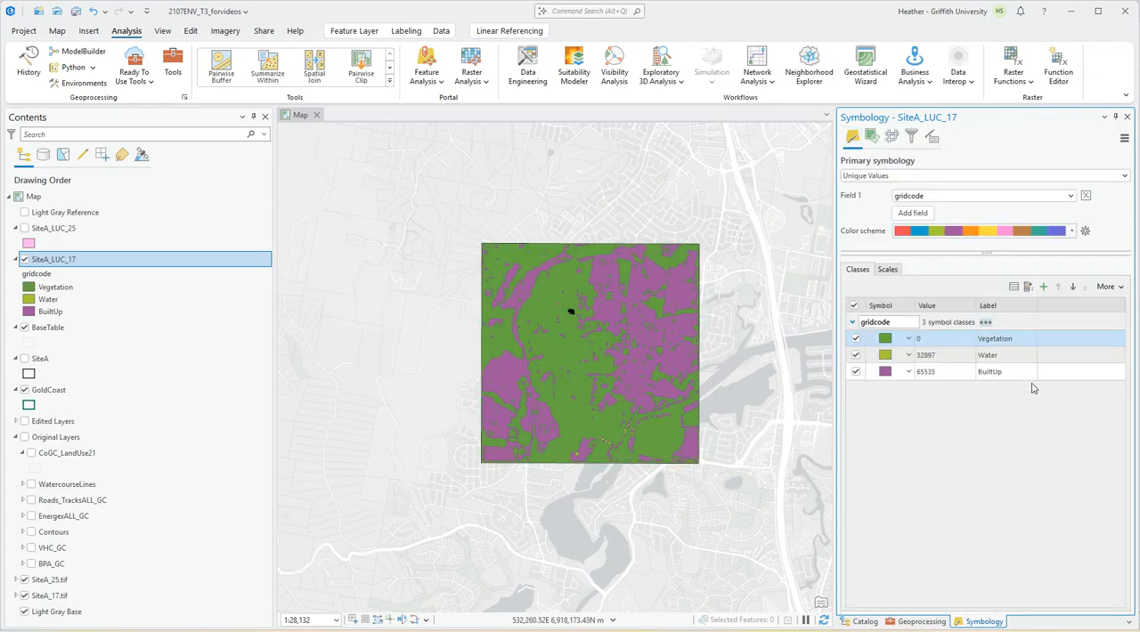
Apply the pale blue Water (area) gallery symbol to the Water class and return to the class list.
{"action": "left_click", "coordinate": [886, 356]}
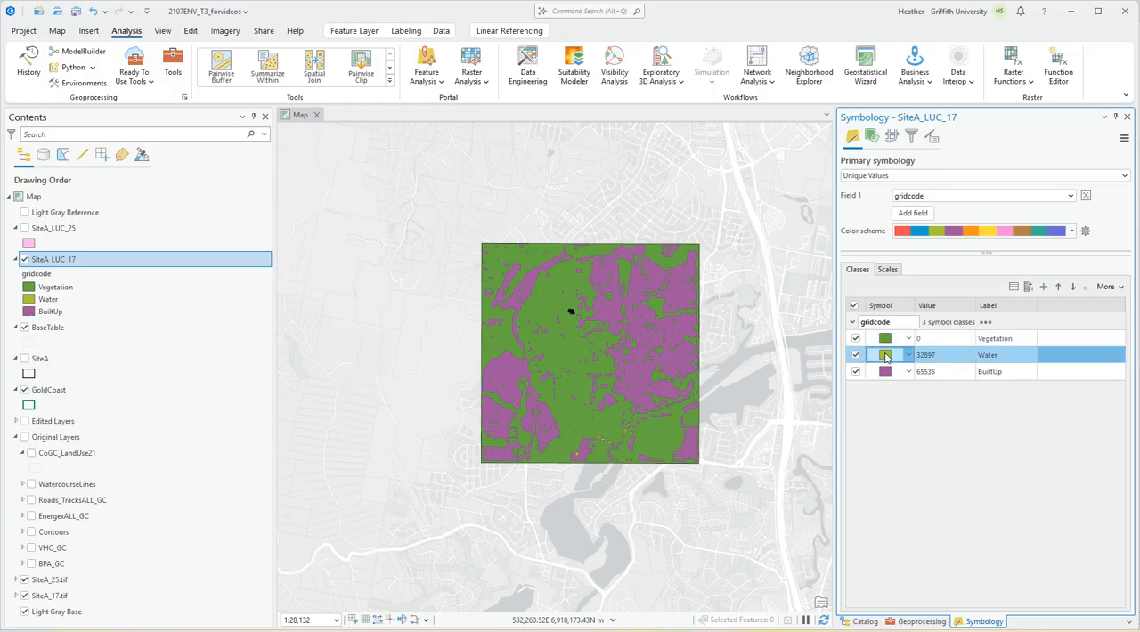
{"action": "left_click", "coordinate": [1076, 353]}
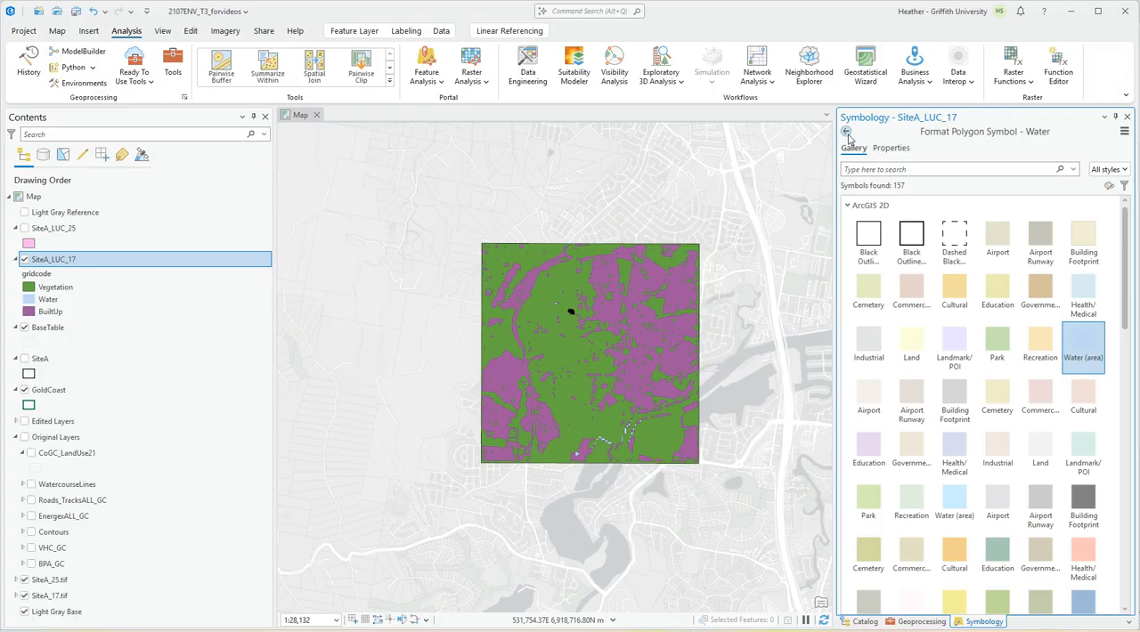
{"action": "left_click", "coordinate": [846, 131]}
Apply the beige Building Footprint gallery symbol to the BuiltUp class and save the project.
{"action": "left_click", "coordinate": [886, 373]}
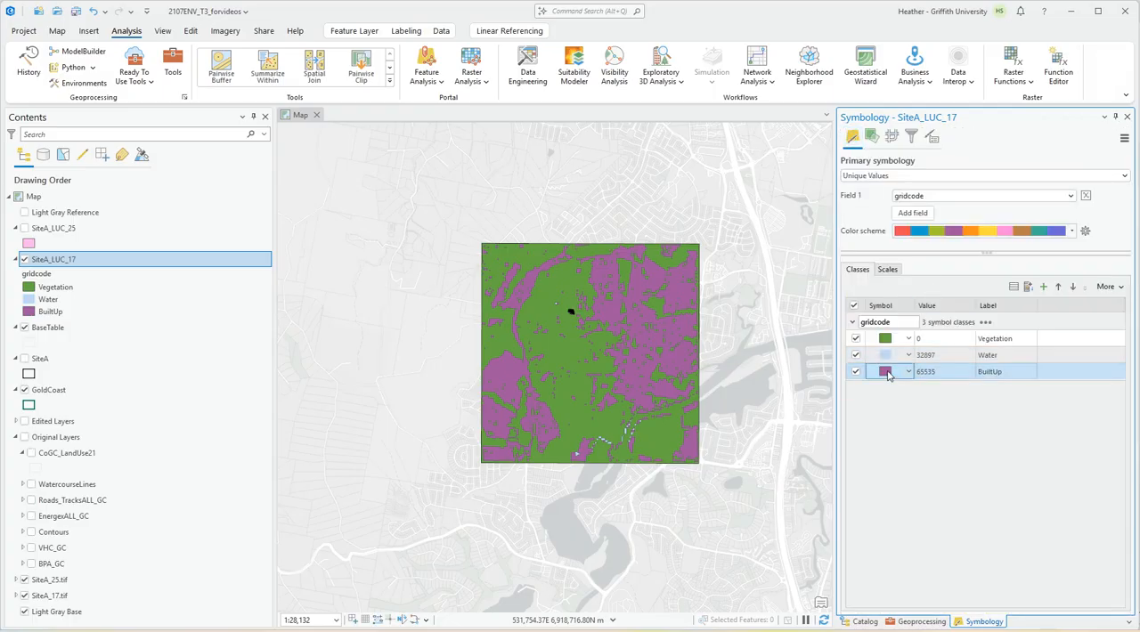
{"action": "left_click", "coordinate": [885, 372]}
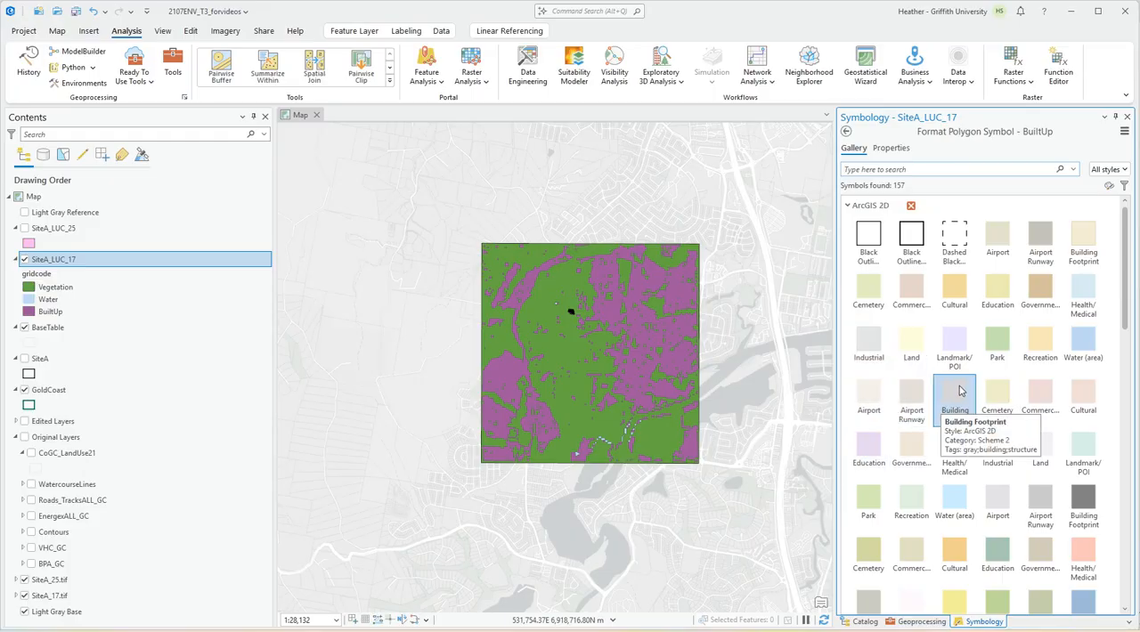
{"action": "scroll", "coordinate": [997, 361], "scroll_direction": "down", "scroll_amount": 2}
{"action": "scroll", "coordinate": [1002, 361], "scroll_direction": "up", "scroll_amount": 1}
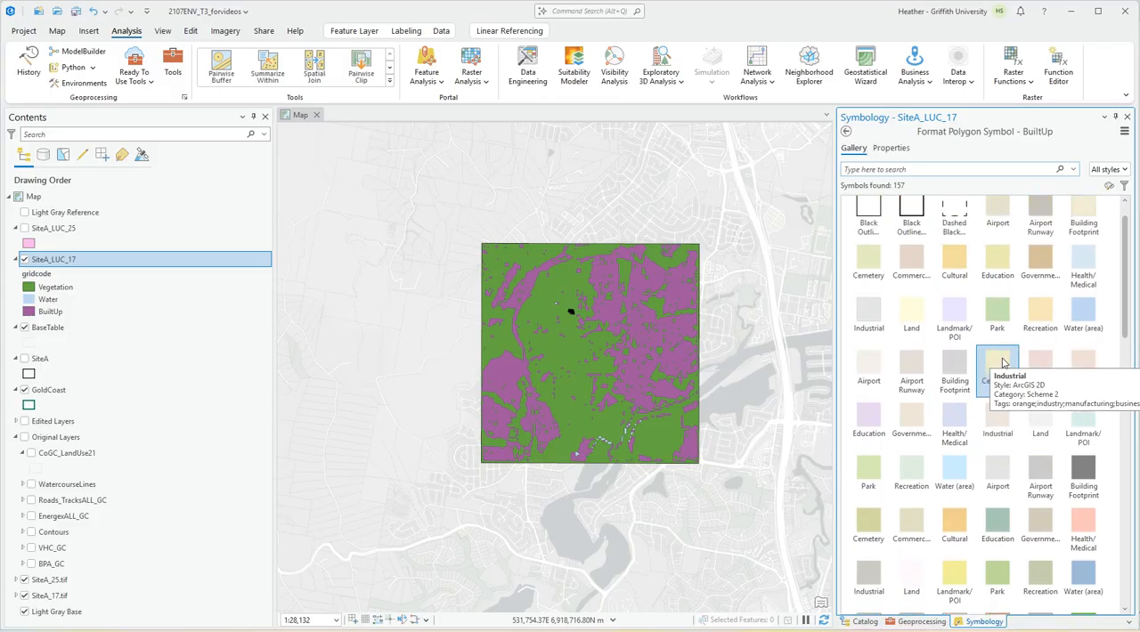
{"action": "scroll", "coordinate": [1002, 361], "scroll_direction": "up", "scroll_amount": 1}
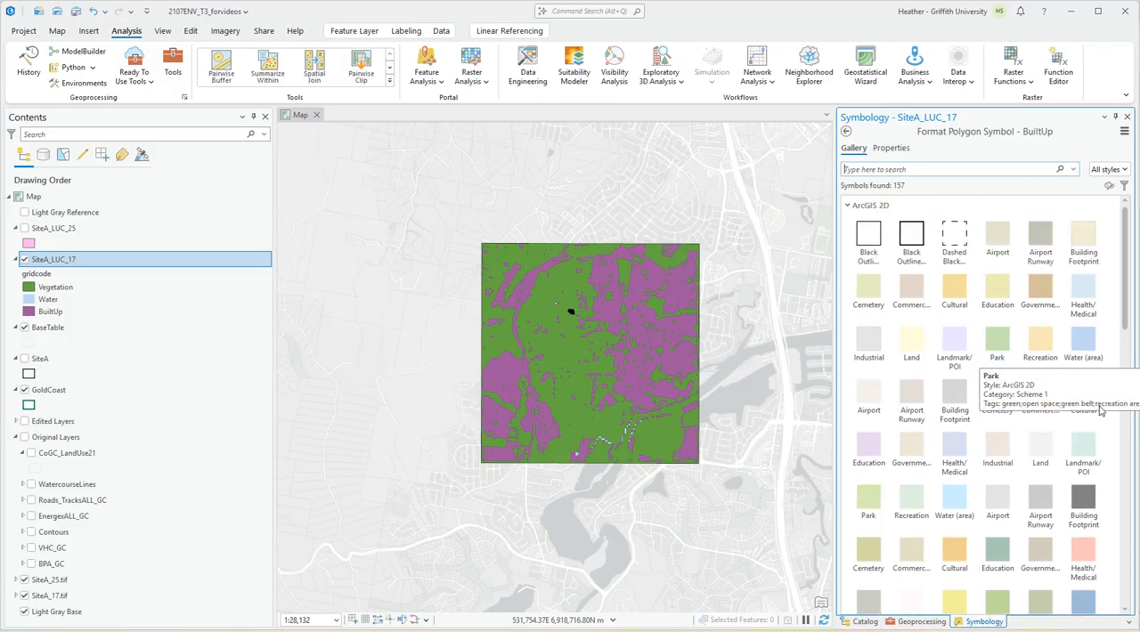
{"action": "left_click", "coordinate": [1094, 236]}
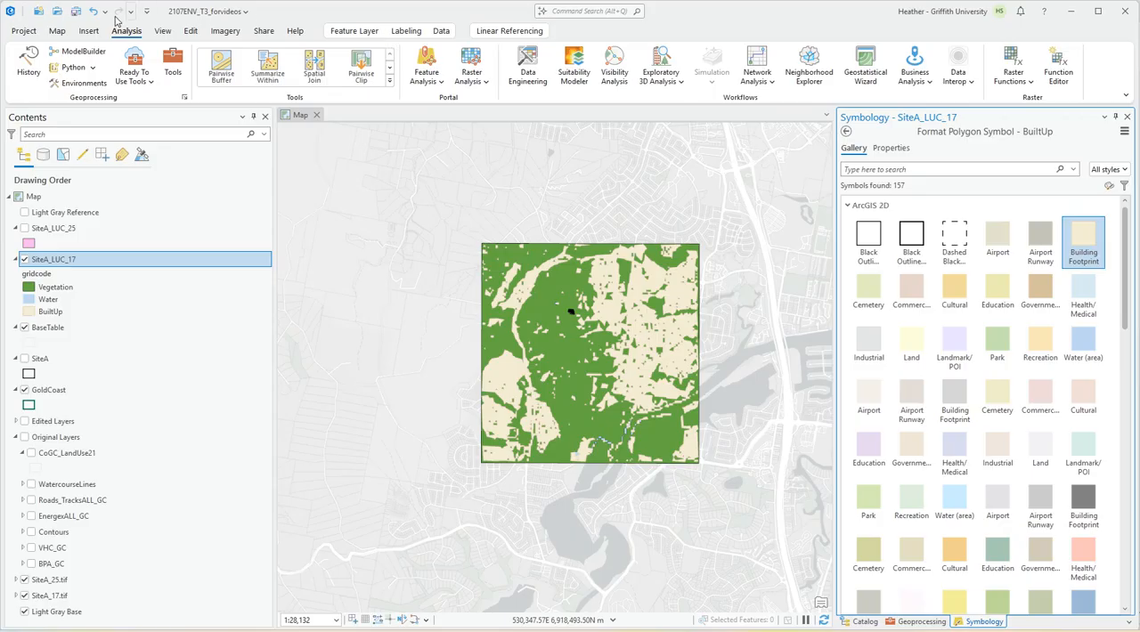
{"action": "left_click", "coordinate": [74, 12]}
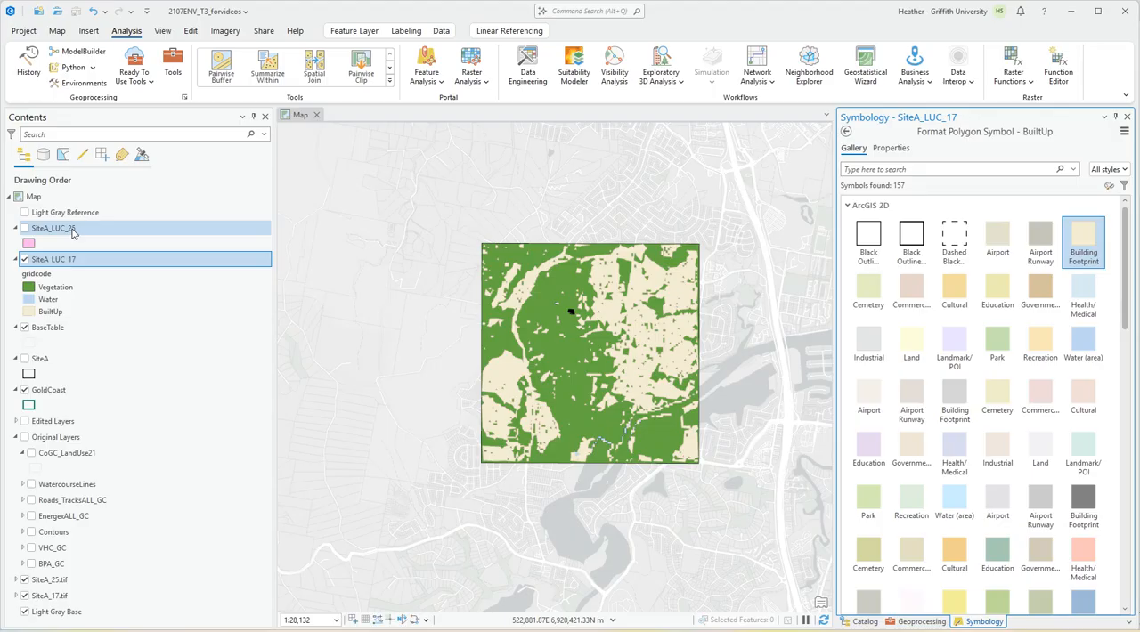
Open the attribute table of SiteA_LUC_25 and symbolize the layer by Unique Values of the gridcode field.
{"action": "right_click", "coordinate": [51, 233]}
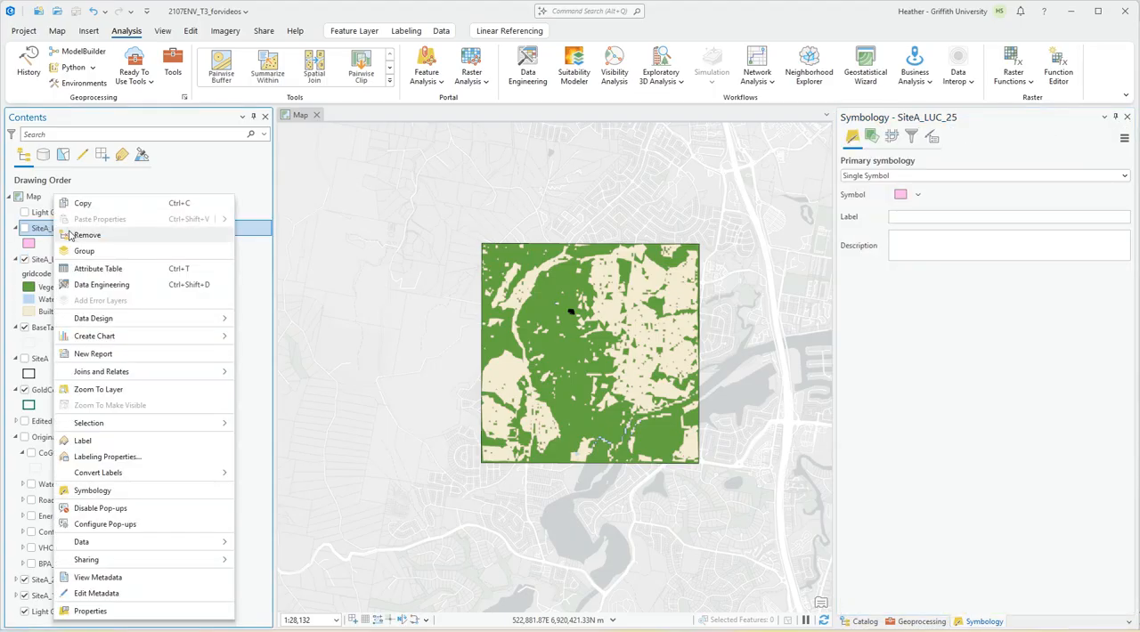
{"action": "left_click", "coordinate": [89, 265]}
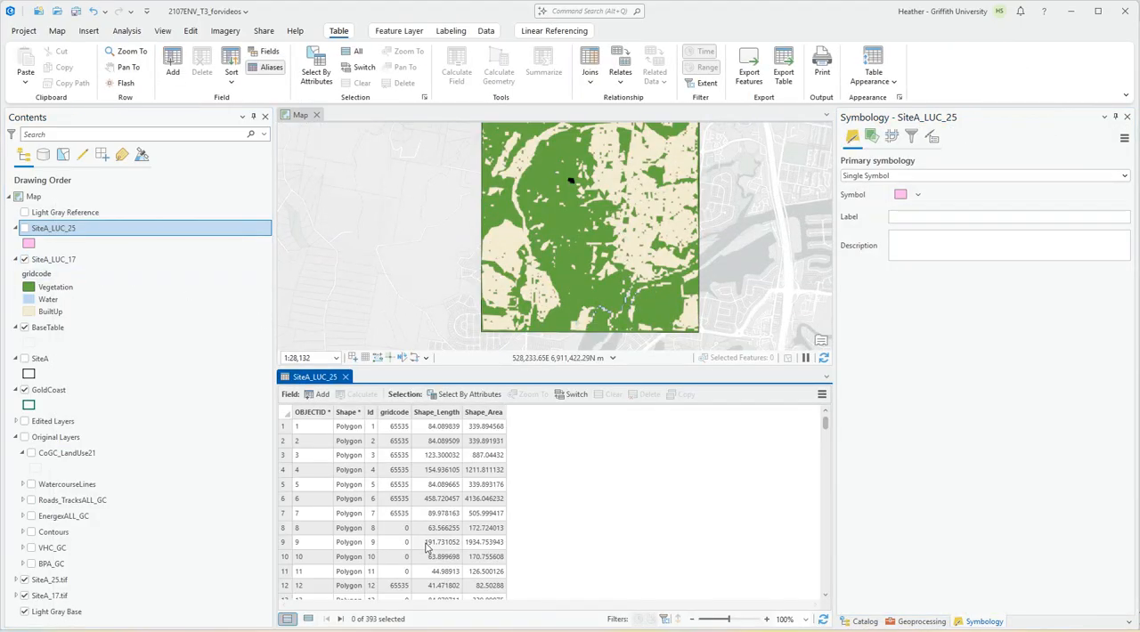
{"action": "left_click", "coordinate": [932, 177]}
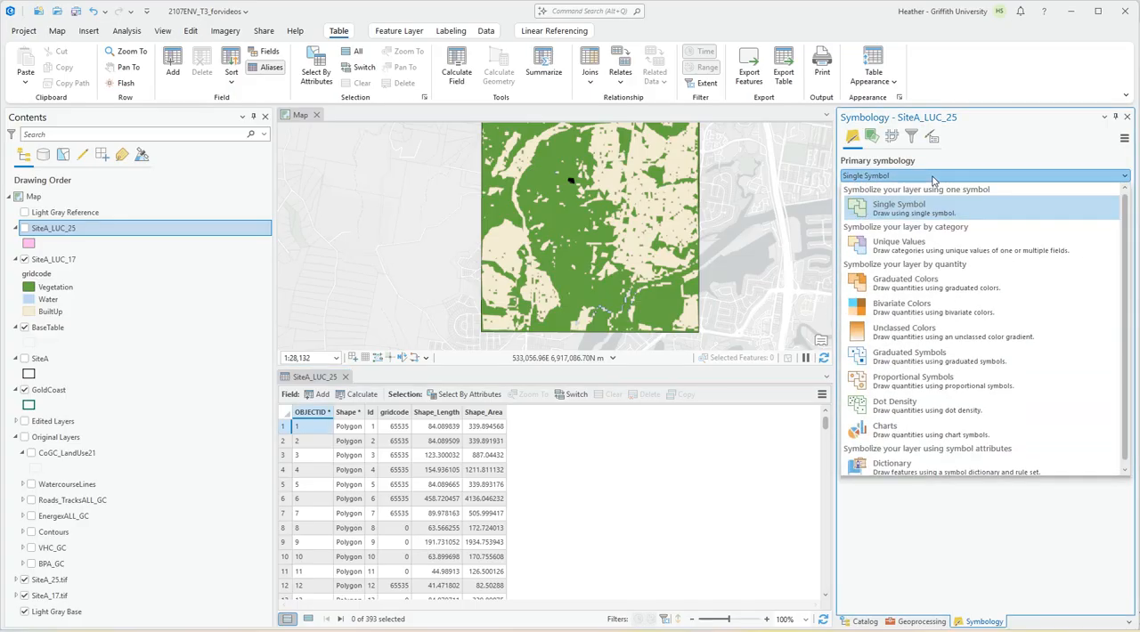
{"action": "left_click", "coordinate": [917, 246]}
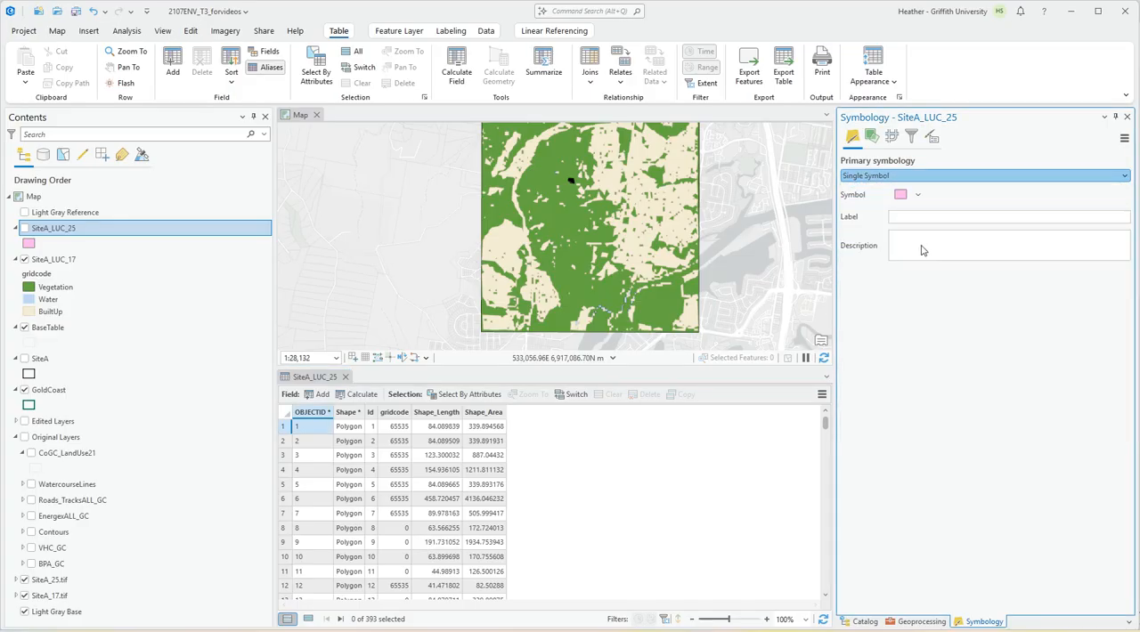
{"action": "left_click", "coordinate": [927, 198]}
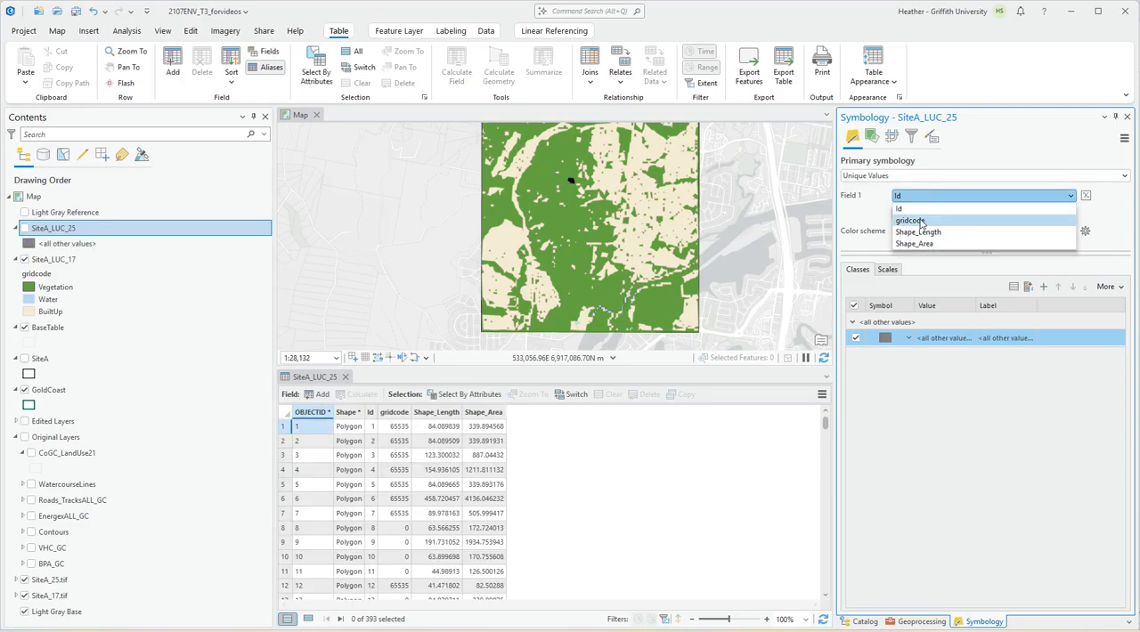
{"action": "left_click", "coordinate": [922, 221]}
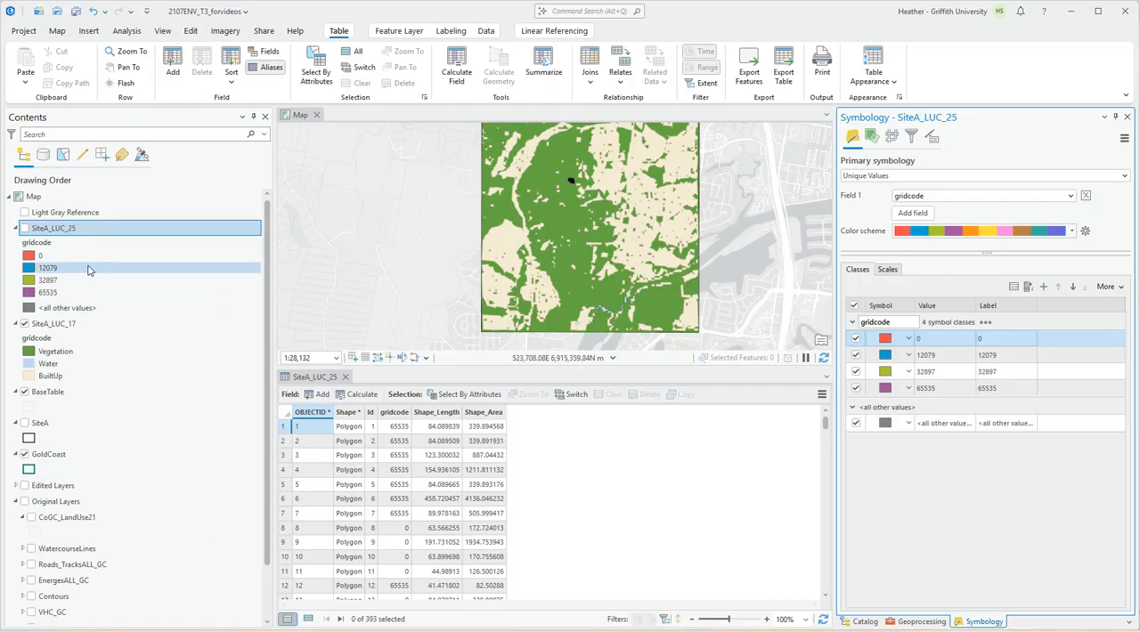
Import the symbology of SiteA_LUC_17 into SiteA_LUC_25 with Apply Symbology From Layer, and close the SiteA_LUC_25 attribute table.
{"action": "left_click", "coordinate": [53, 324]}
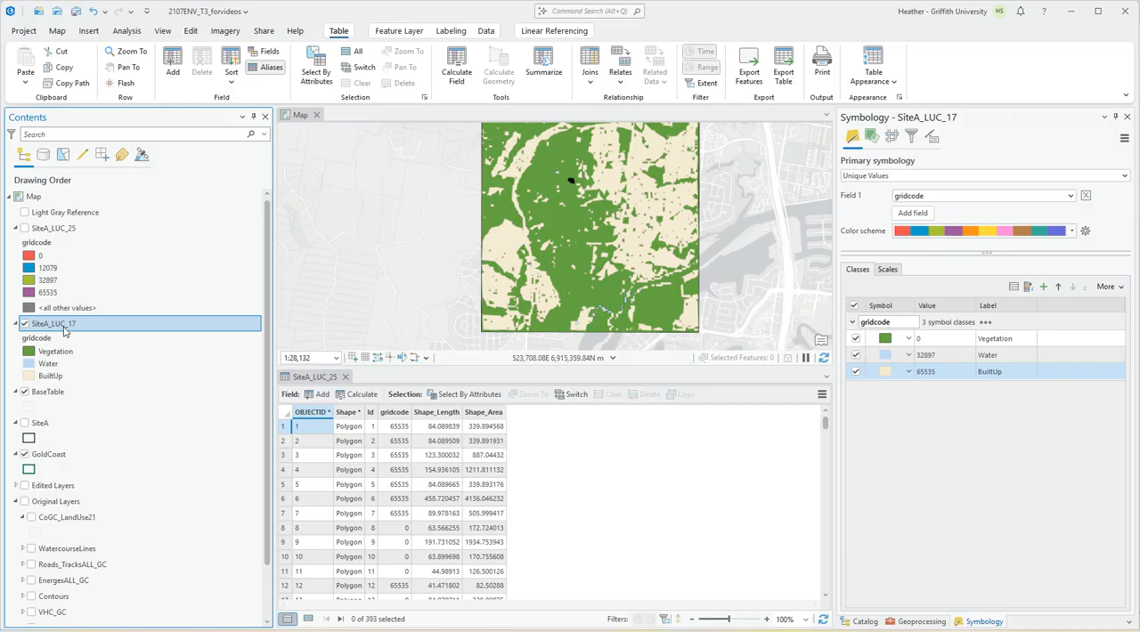
{"action": "left_click", "coordinate": [57, 229]}
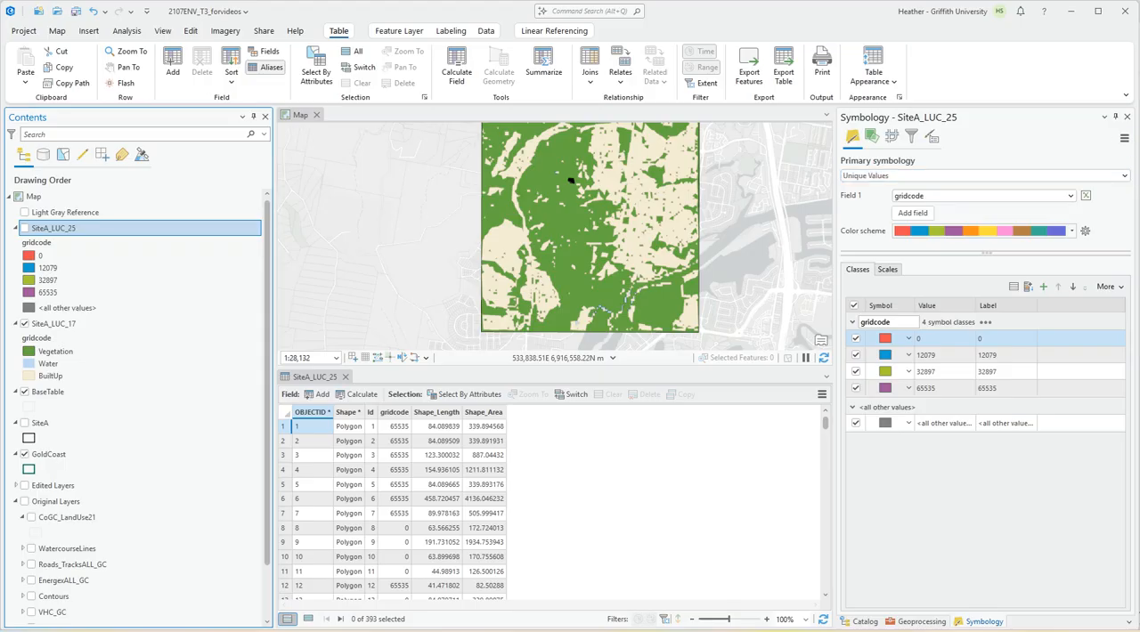
{"action": "left_click", "coordinate": [1124, 139]}
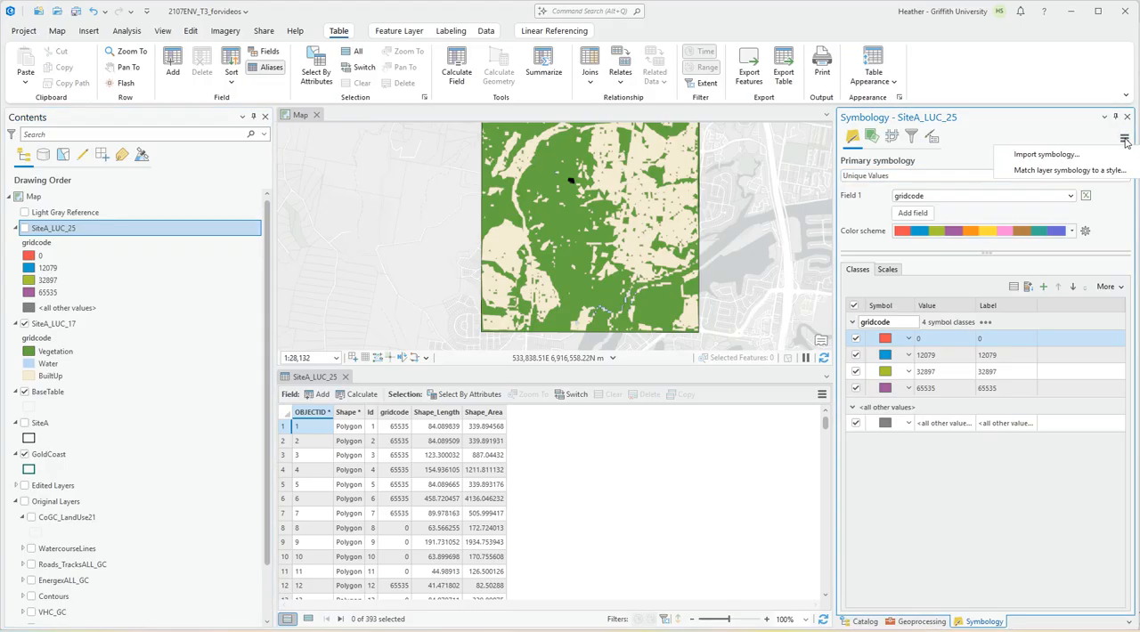
{"action": "left_click", "coordinate": [1048, 156]}
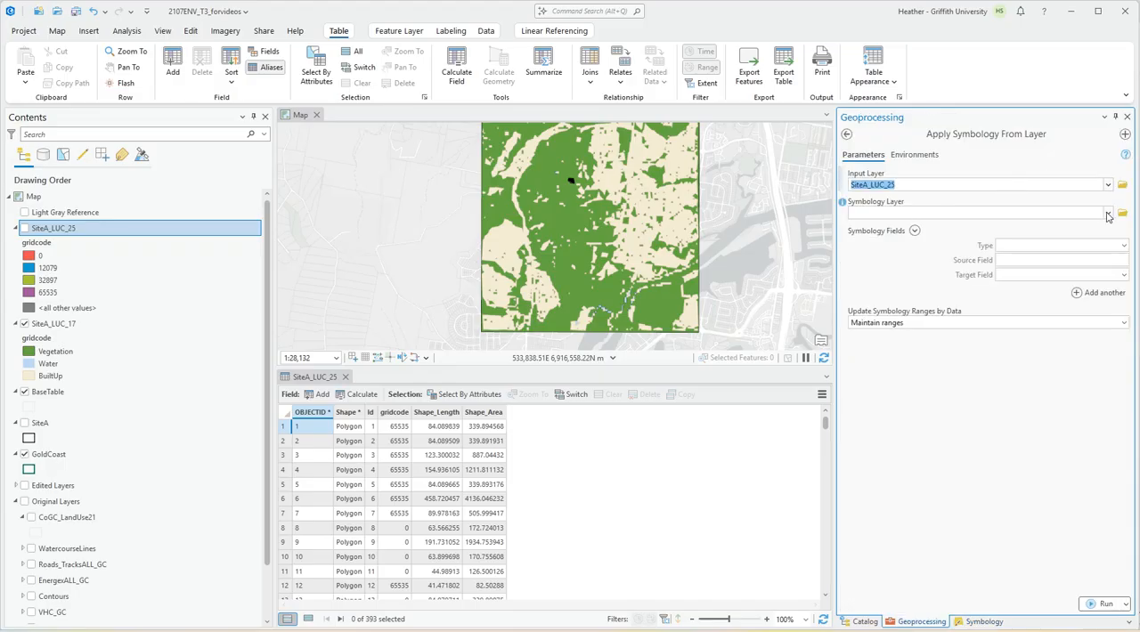
{"action": "left_click", "coordinate": [1108, 215]}
{"action": "left_click", "coordinate": [887, 253]}
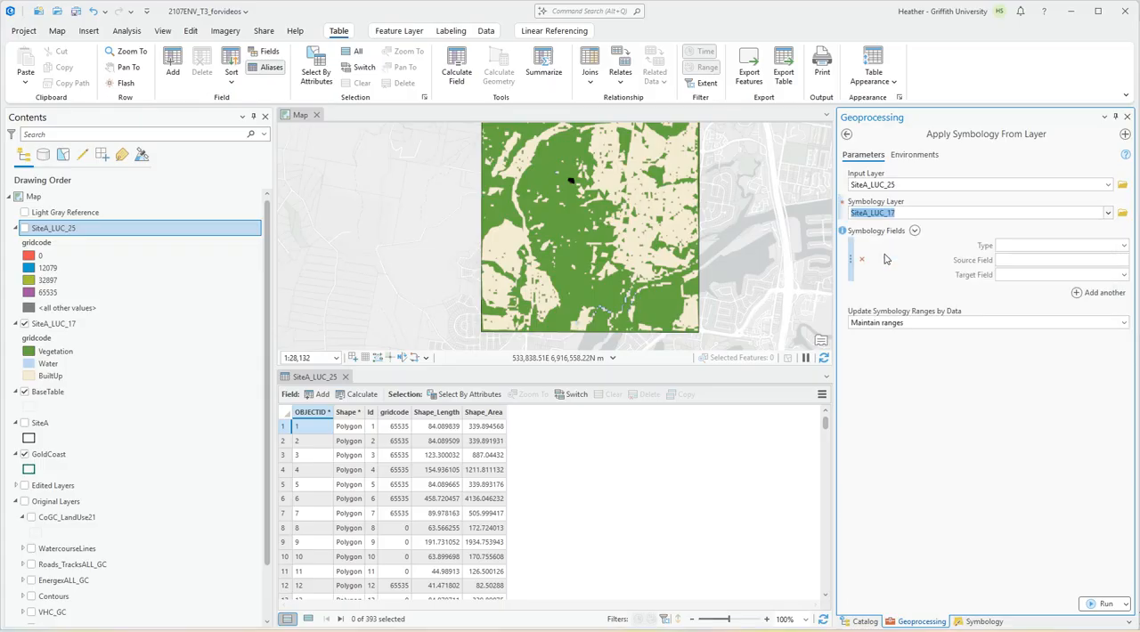
{"action": "left_click", "coordinate": [1107, 604]}
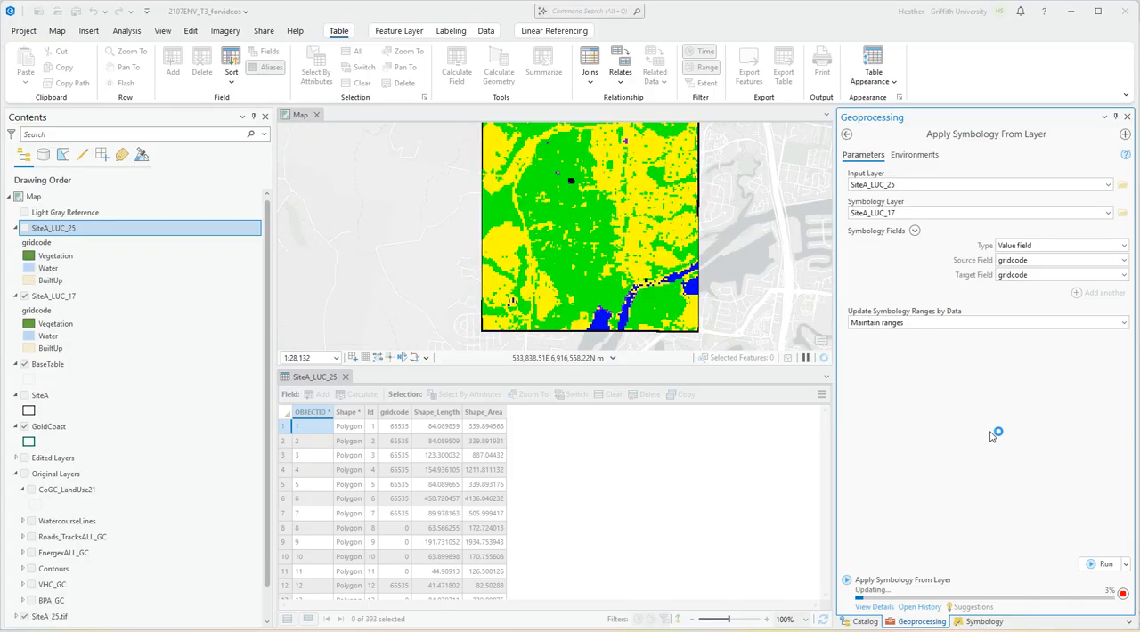
{"action": "left_click", "coordinate": [345, 377]}
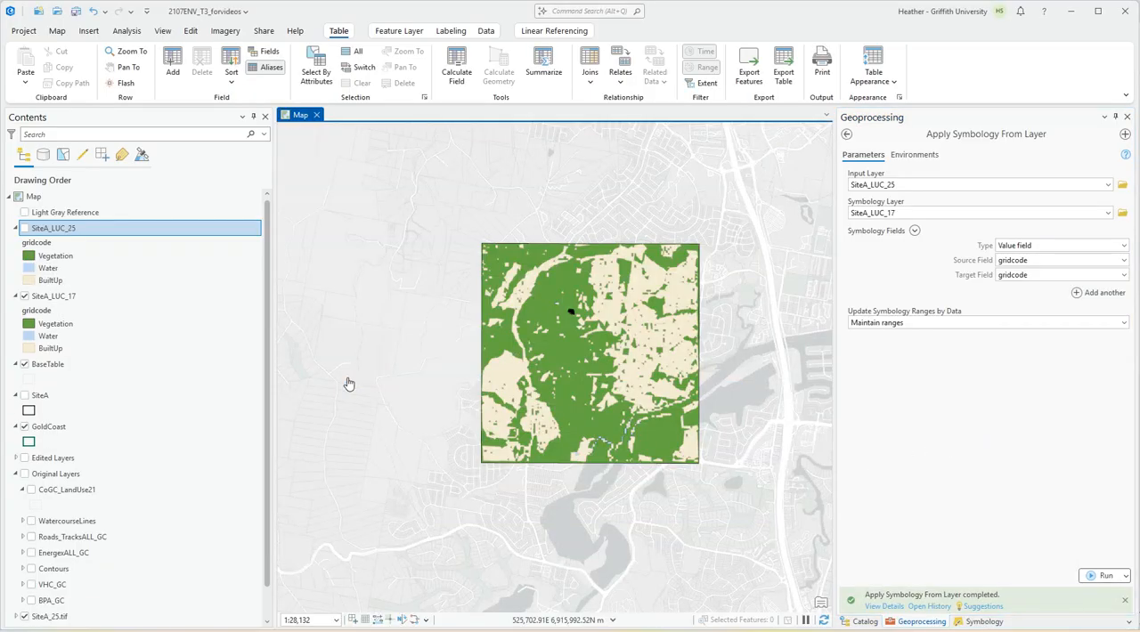
Display SiteA_LUC_25 and switch its visibility off and on to compare it with SiteA_LUC_17, leaving it displayed.
{"action": "left_click", "coordinate": [27, 230]}
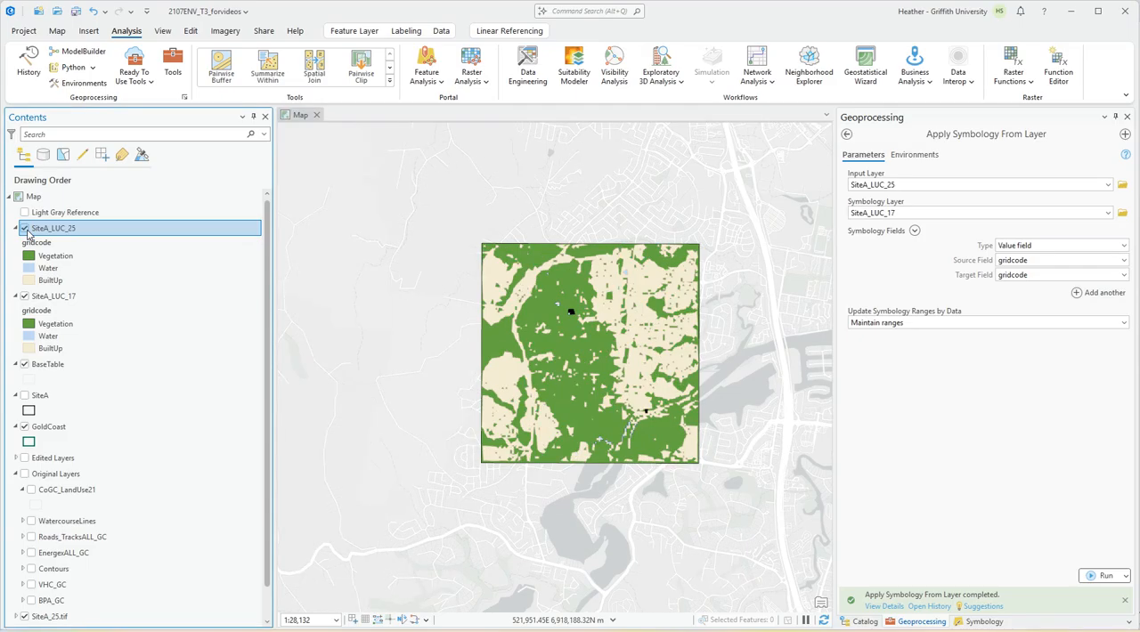
{"action": "left_click", "coordinate": [27, 230]}
{"action": "left_click", "coordinate": [26, 229]}
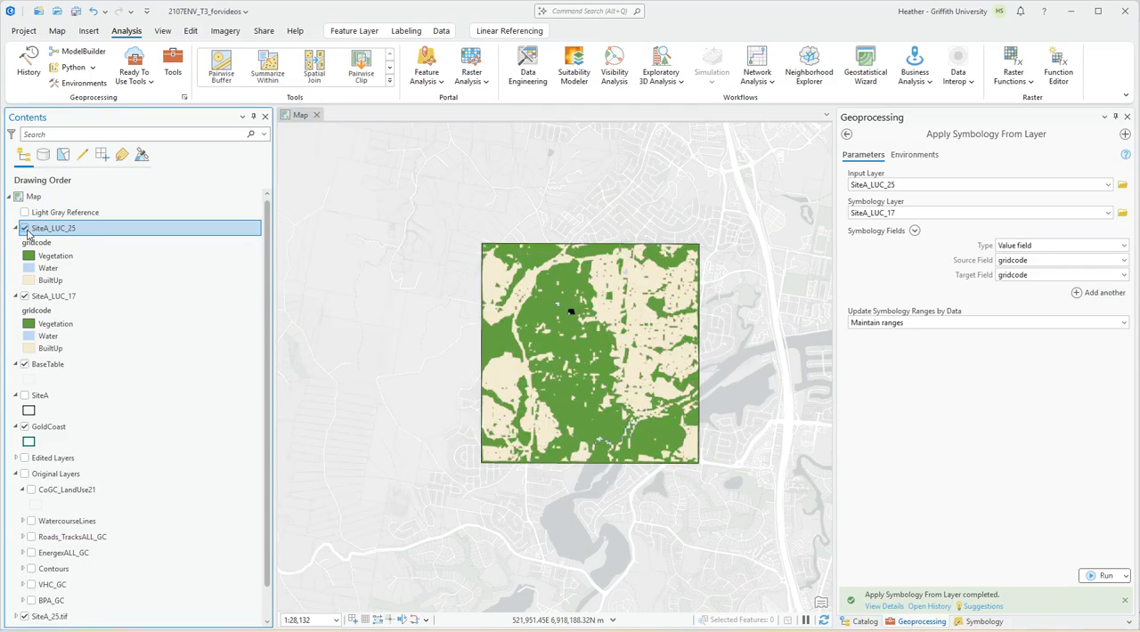
{"action": "left_click", "coordinate": [26, 229]}
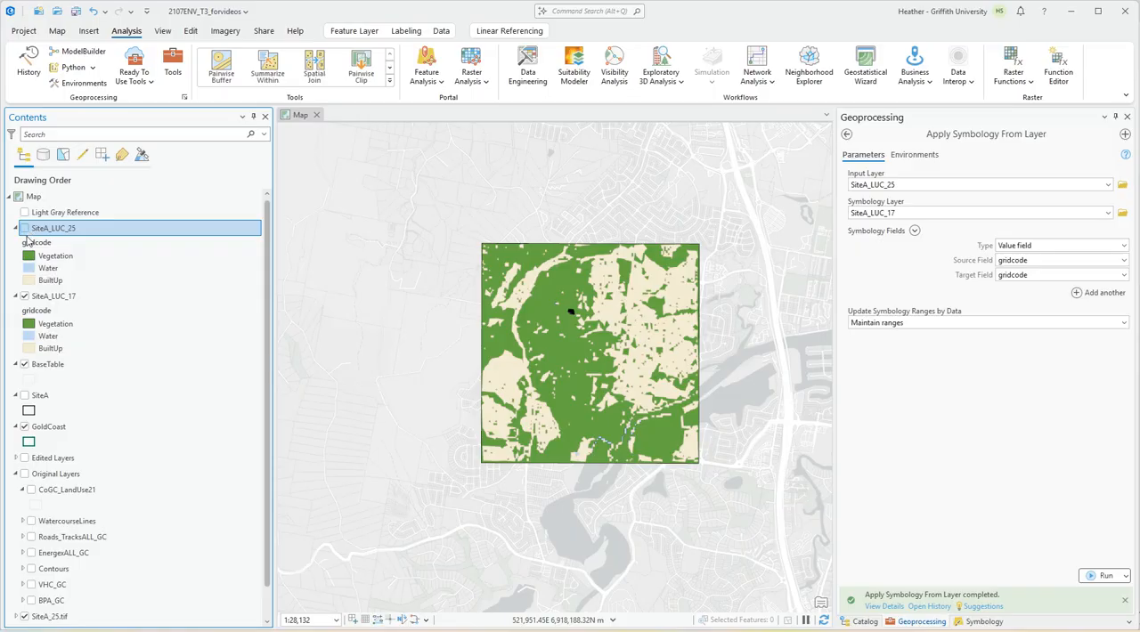
{"action": "left_click", "coordinate": [26, 229]}
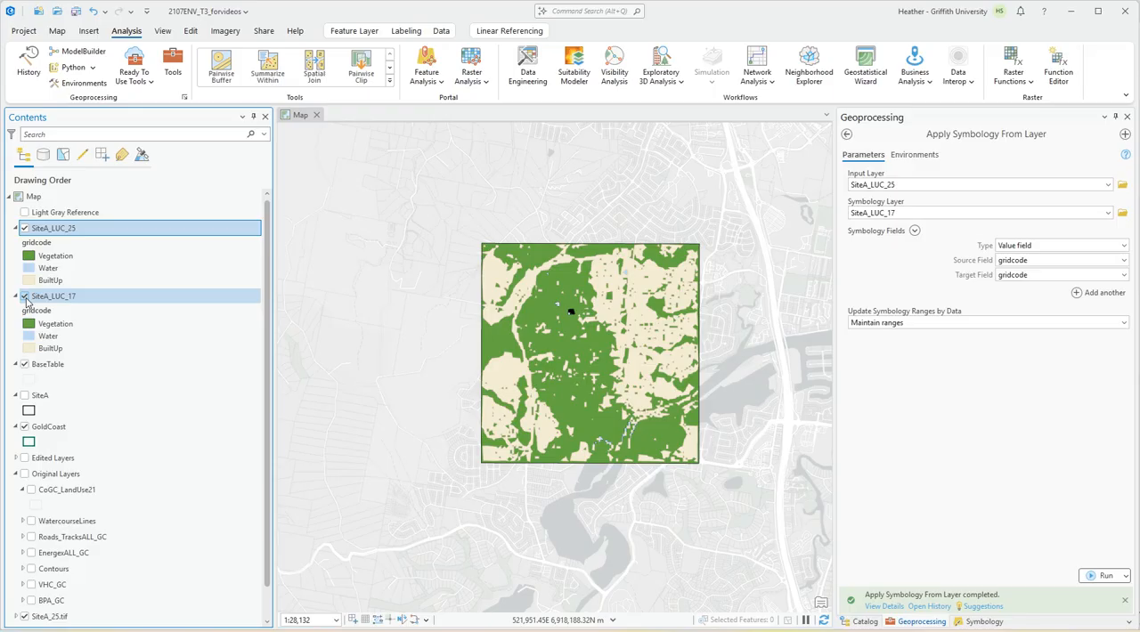
{"action": "scroll", "coordinate": [498, 303], "scroll_direction": "up", "scroll_amount": 2}
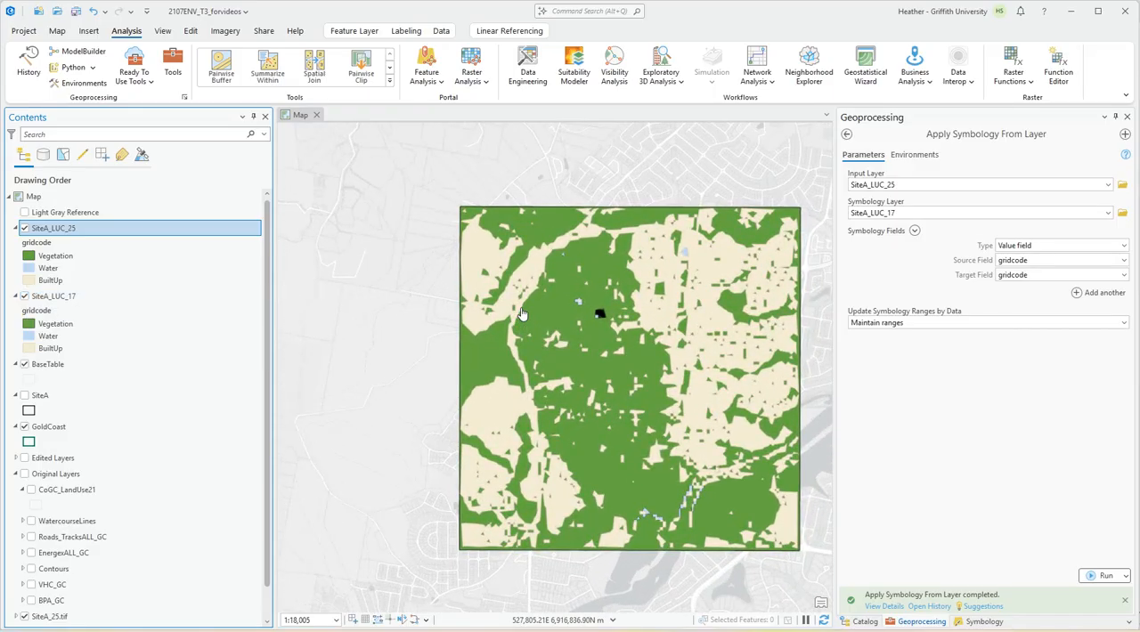
{"action": "left_click", "coordinate": [24, 229]}
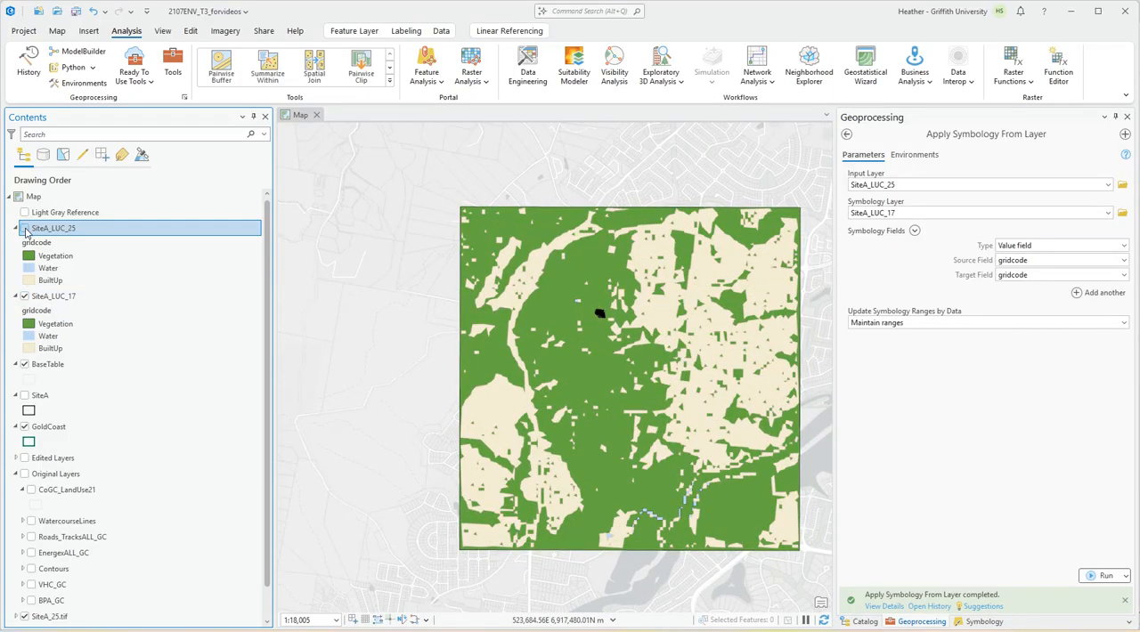
{"action": "left_click", "coordinate": [25, 230]}
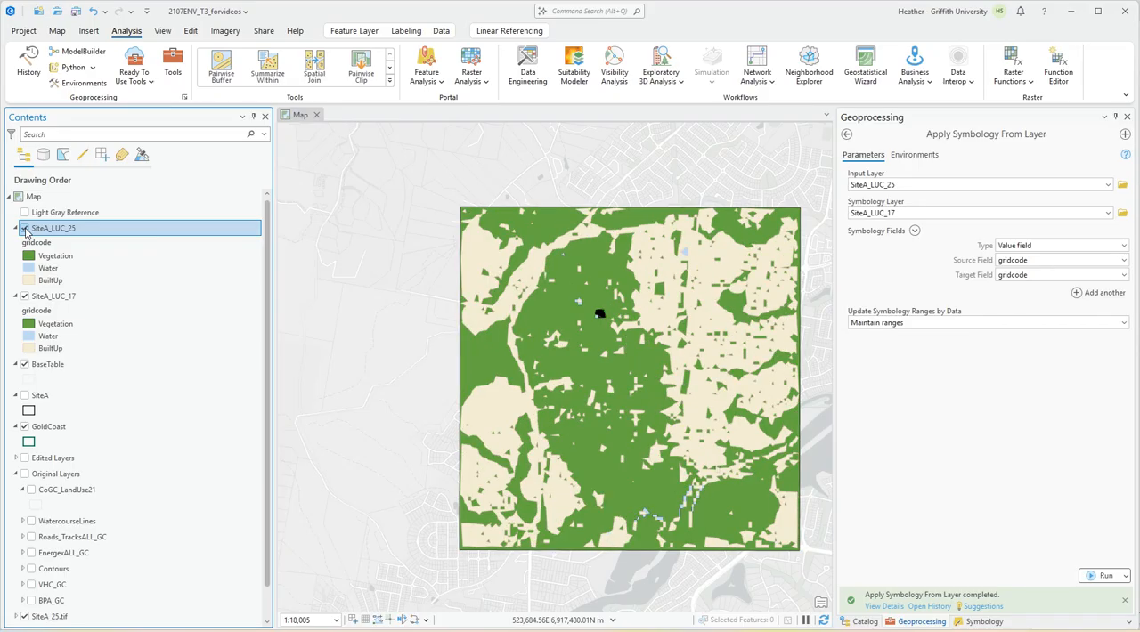
Save the project and close the Geoprocessing pane.
{"action": "left_click", "coordinate": [76, 12]}
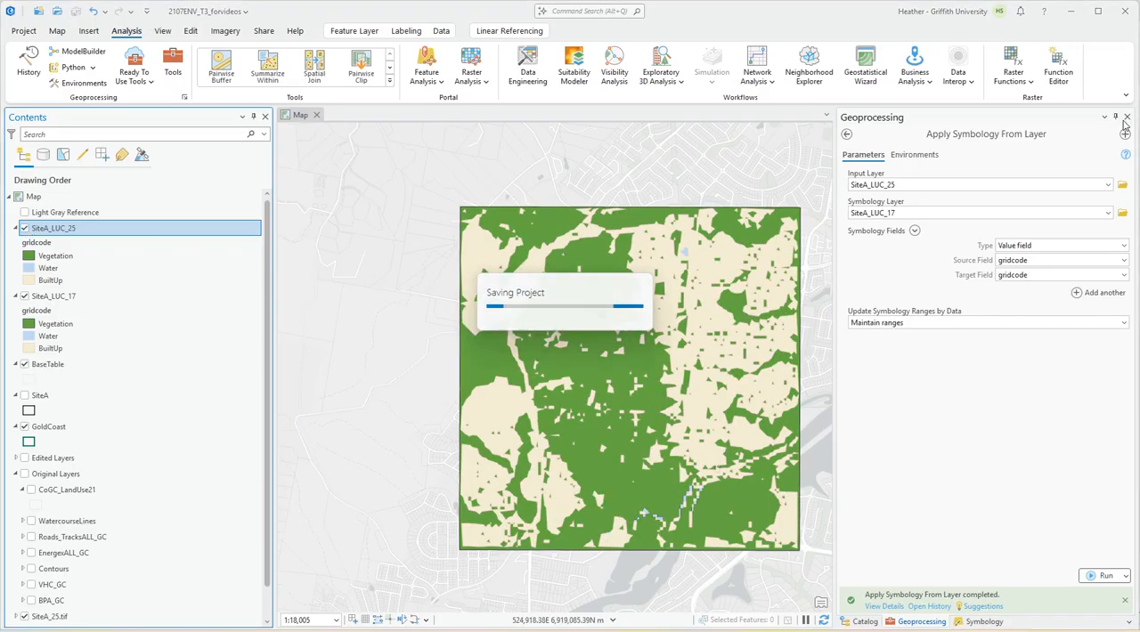
{"action": "left_click", "coordinate": [1127, 117]}
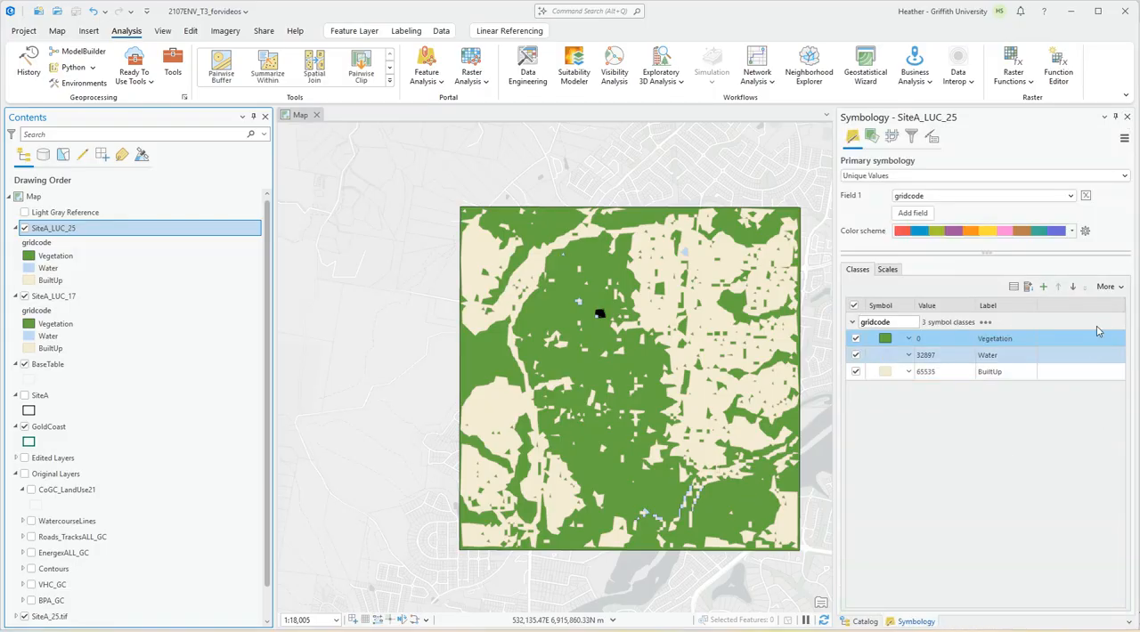